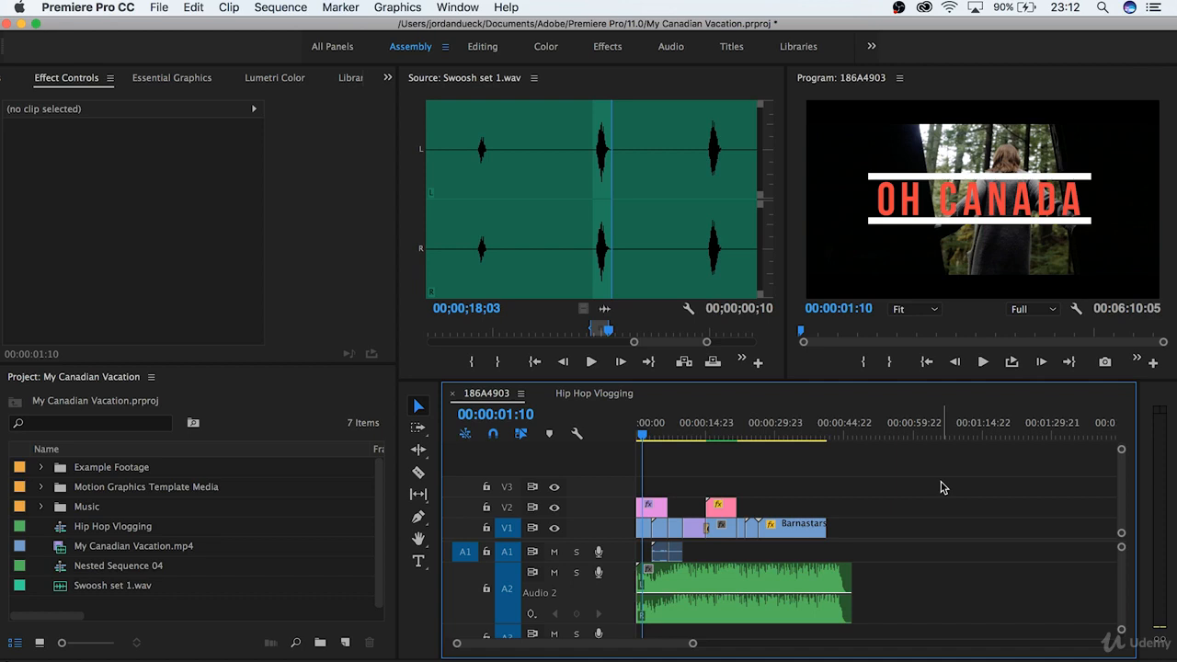
# - Switch to the Audio workspace and place the sequence playhead at 00:00:07:07
pyautogui.click(669, 47)
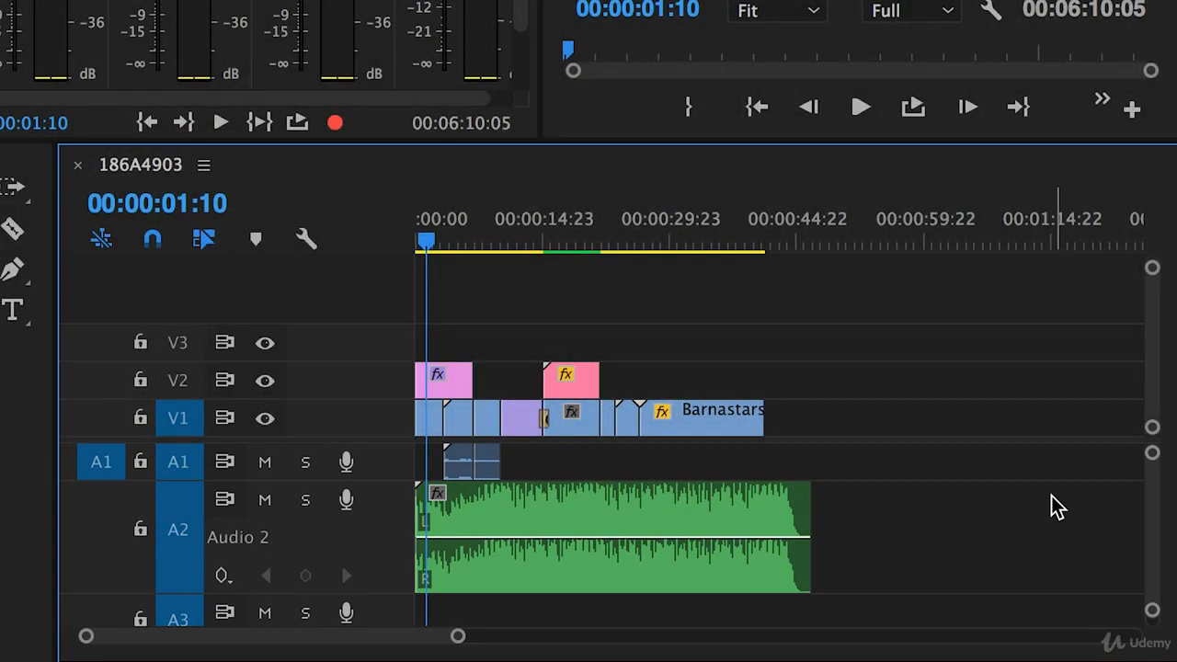
pyautogui.click(479, 237)
pyautogui.press('=')
pyautogui.press('=')
pyautogui.press('=')
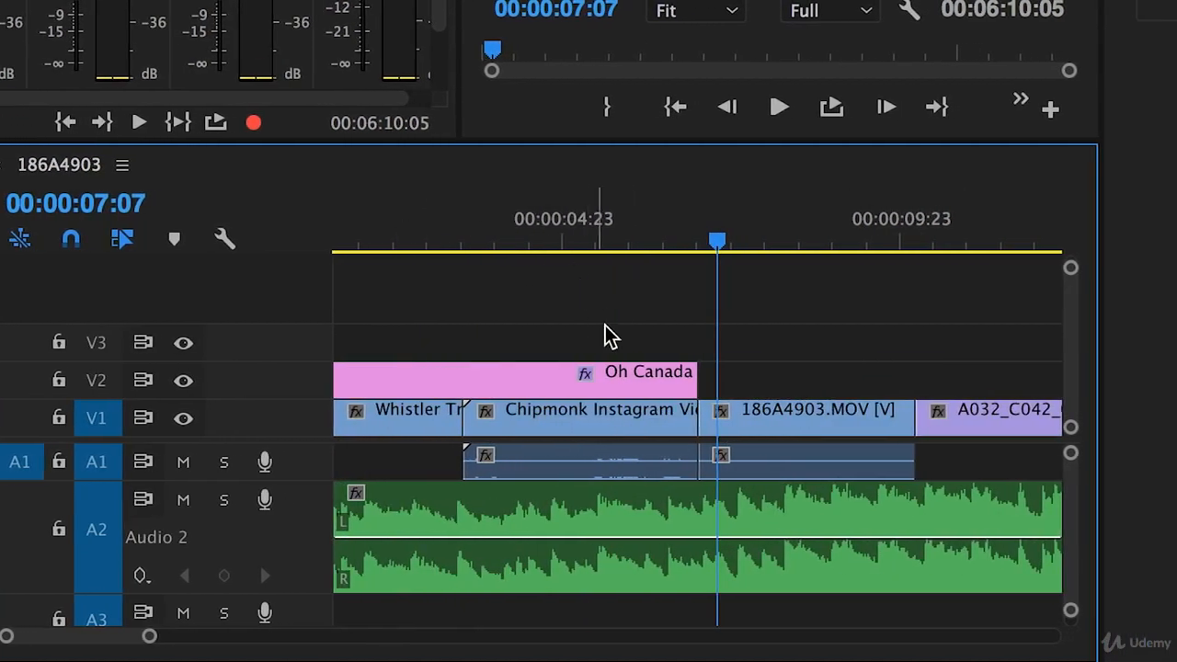
pyautogui.moveTo(712, 432); pyautogui.dragTo(683, 440)
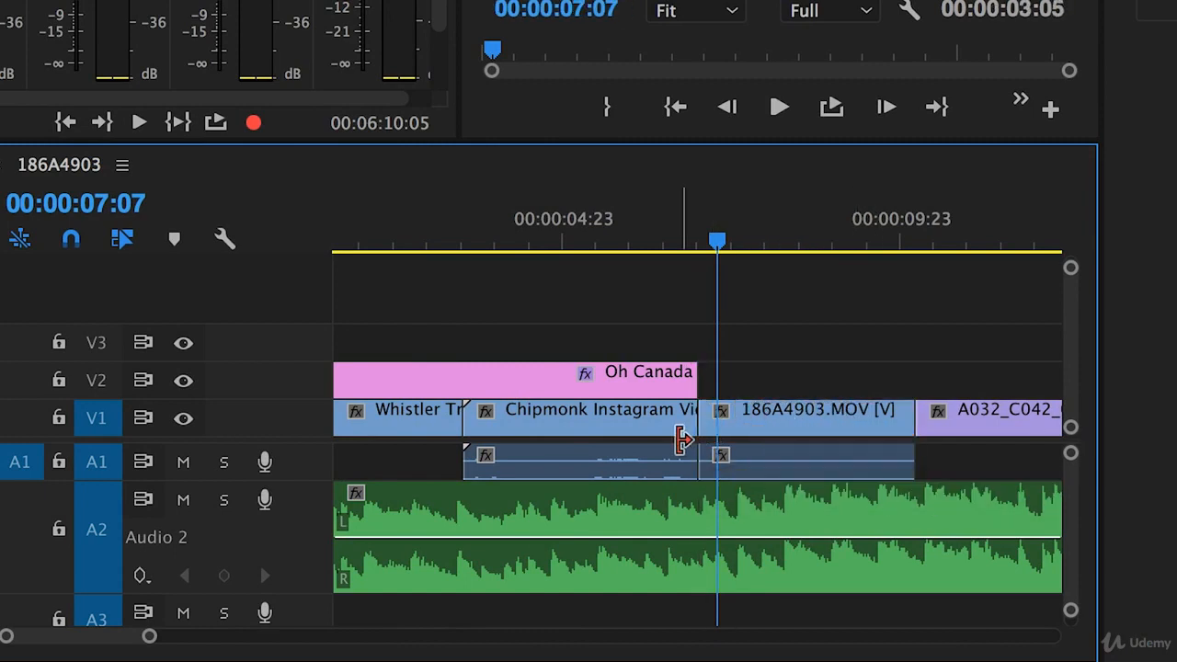
pyautogui.press('-')
pyautogui.press('-')
pyautogui.press('-')
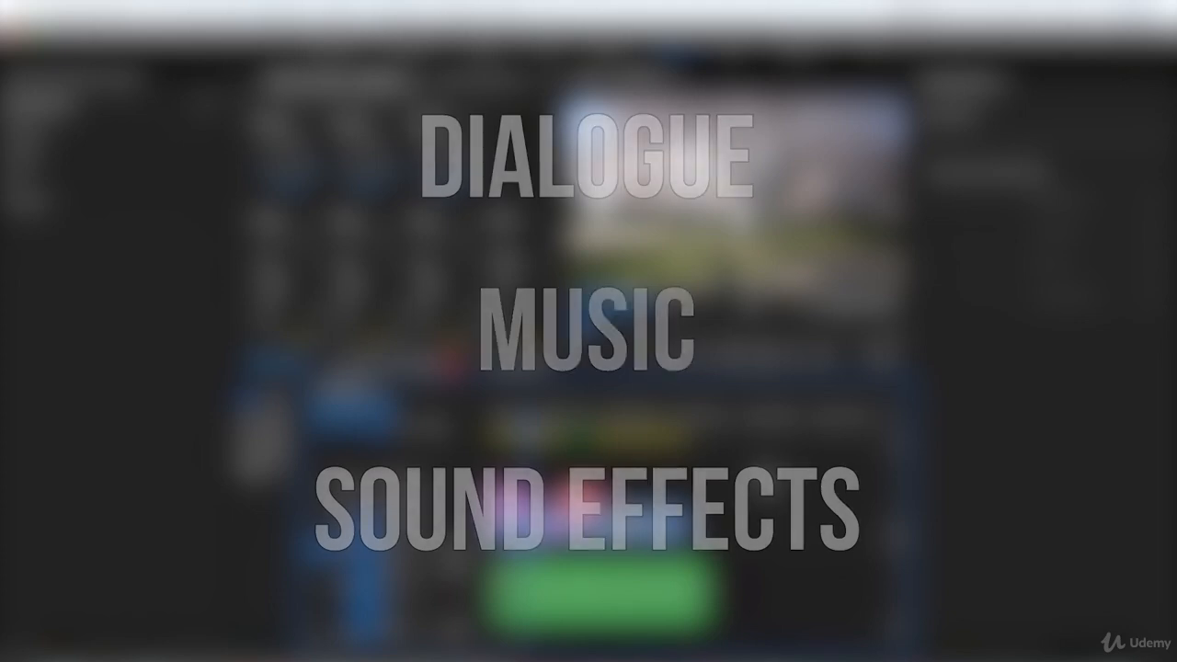
# - Select the Hip Hop Vlogging music clip on A2 and play the sequence to check its audio level
pyautogui.click(644, 590)
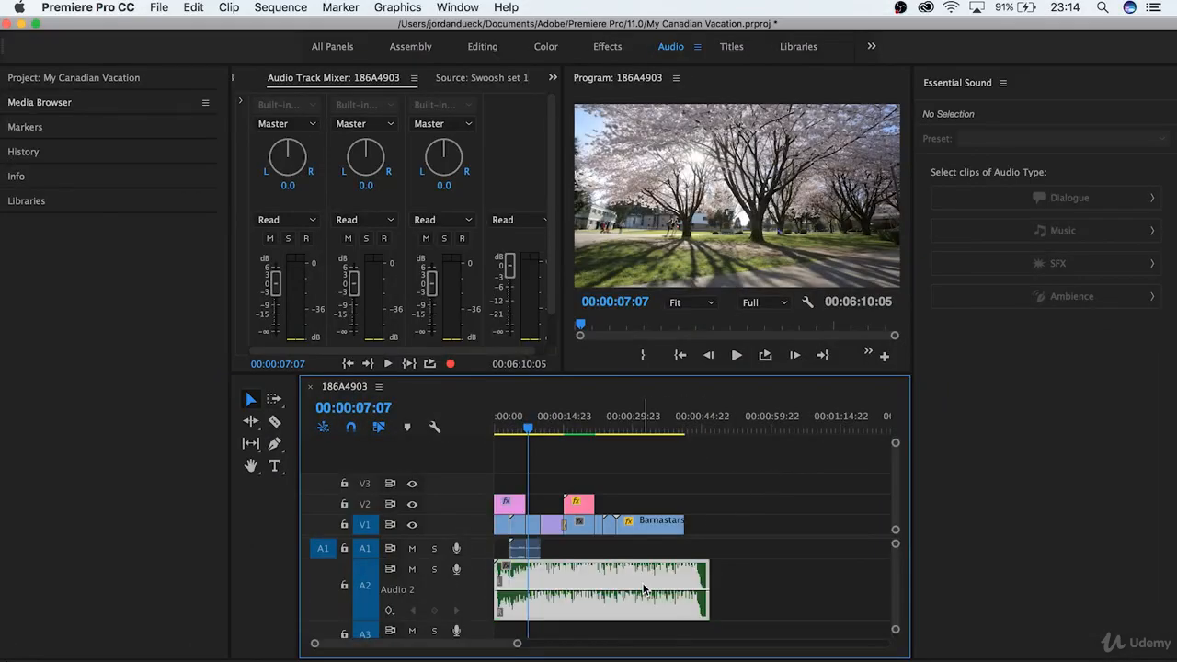
pyautogui.press('space')
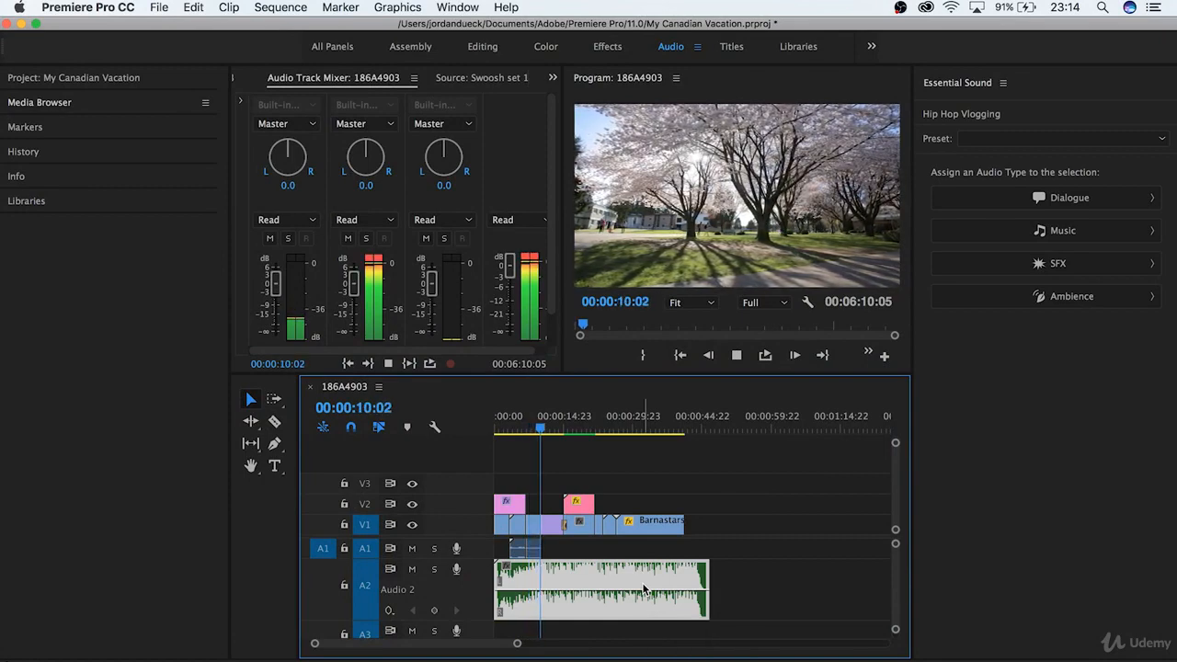
pyautogui.press('space')
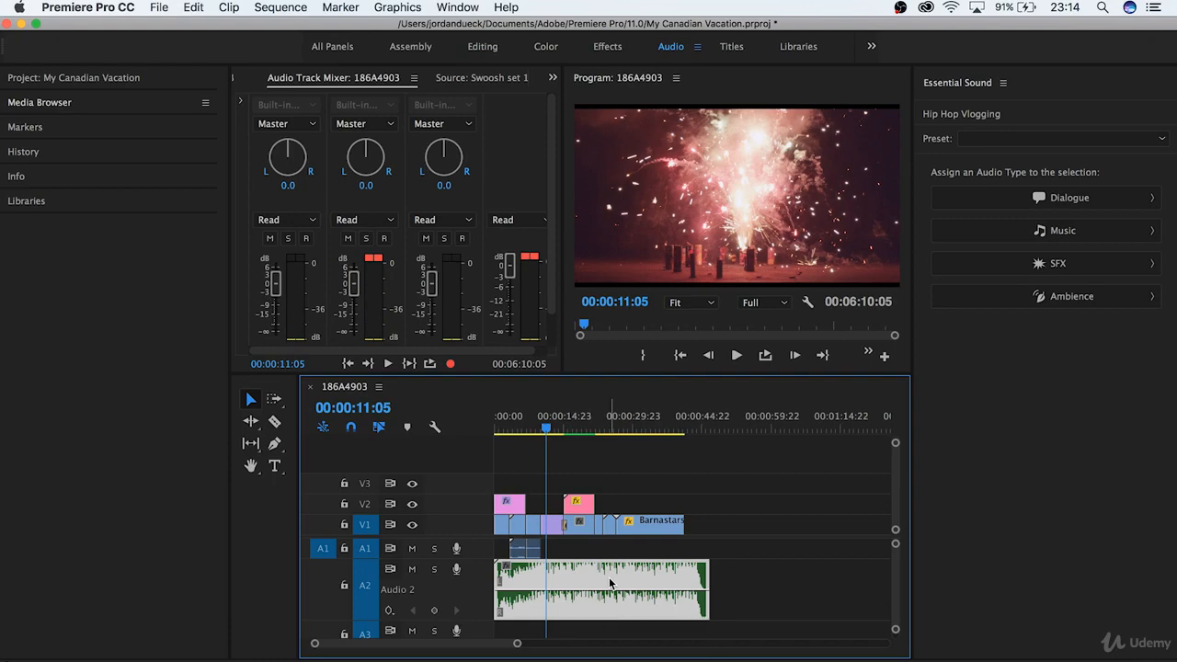
# - Set the volume level of the Hip Hop Vlogging music clip to -3 dB in its effect controls
pyautogui.click(552, 77)
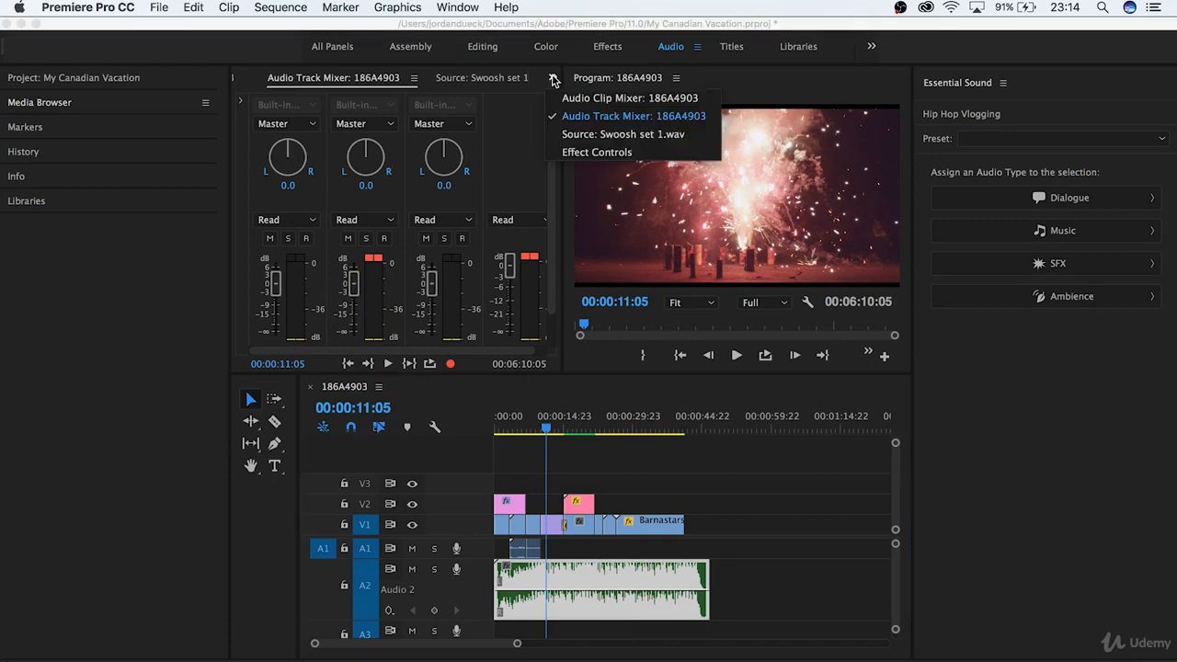
pyautogui.click(576, 153)
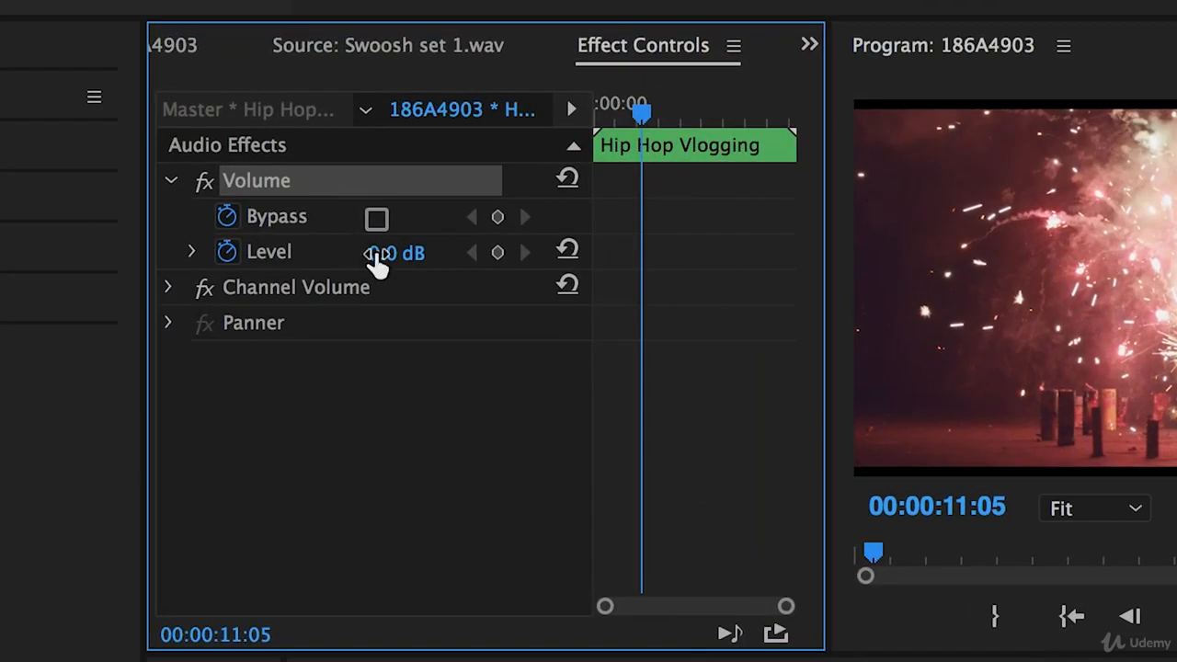
pyautogui.moveTo(377, 257); pyautogui.dragTo(415, 255)
pyautogui.press('super+z')
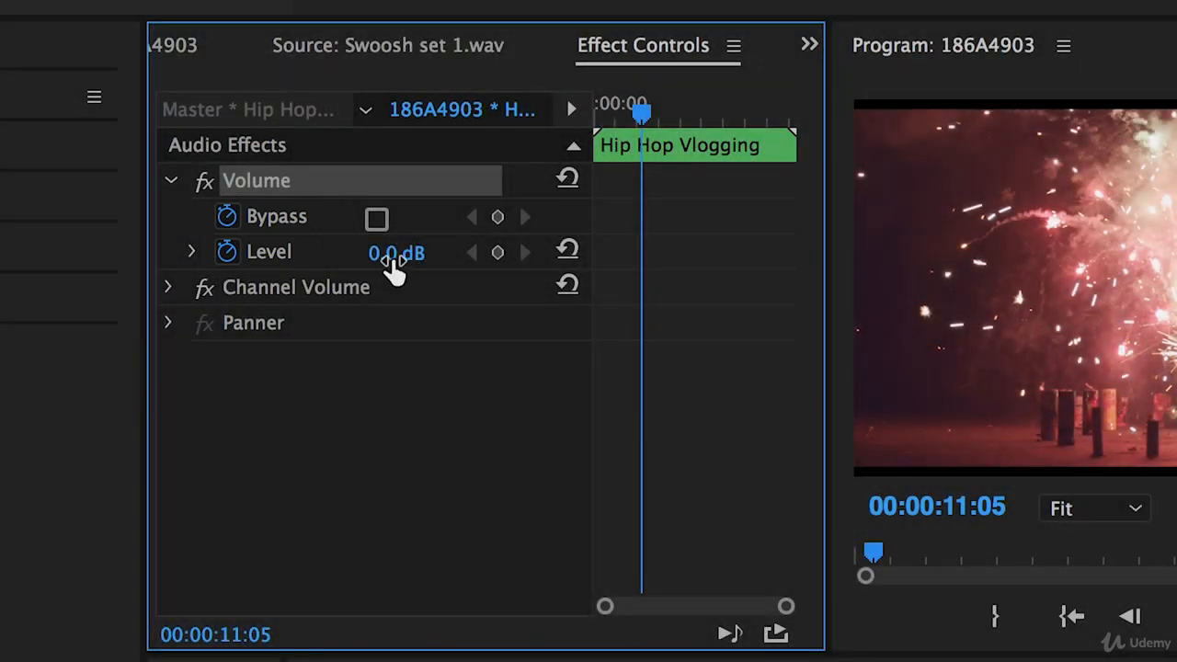
pyautogui.click(392, 254)
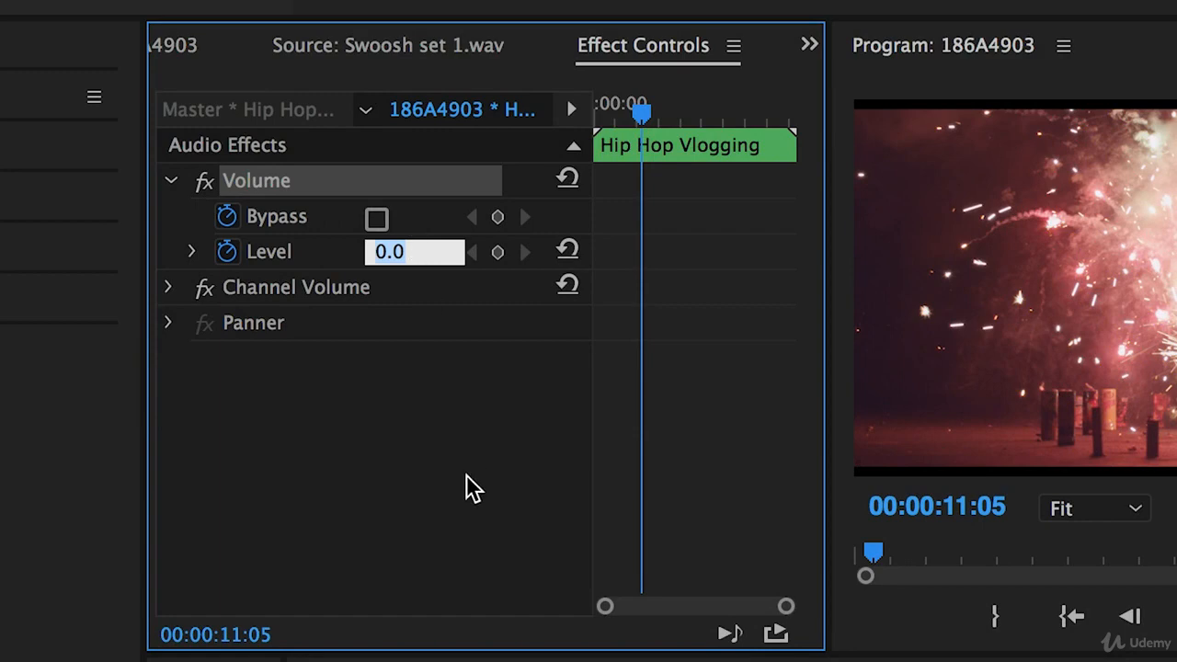
pyautogui.write('-3')
pyautogui.press('Return')
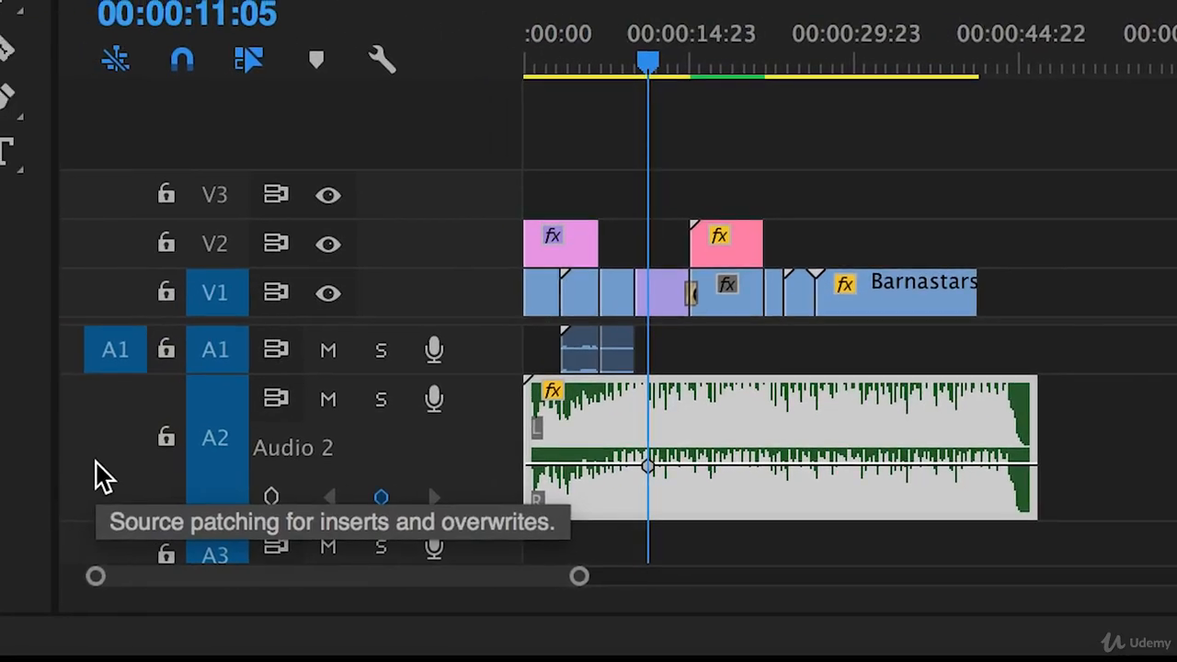
# - Adjust the height of audio track A2 in the timeline
pyautogui.scroll(-3, 96, 463)
pyautogui.scroll(2, 95, 462)
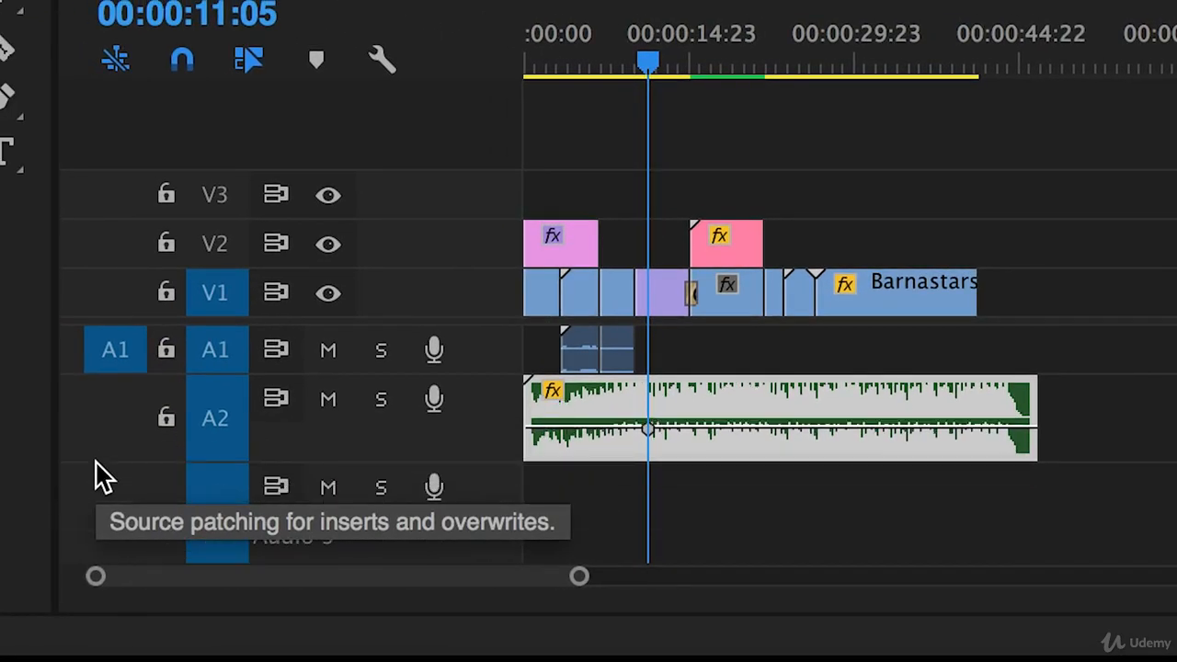
pyautogui.scroll(3, 104, 438)
pyautogui.scroll(-2, 105, 438)
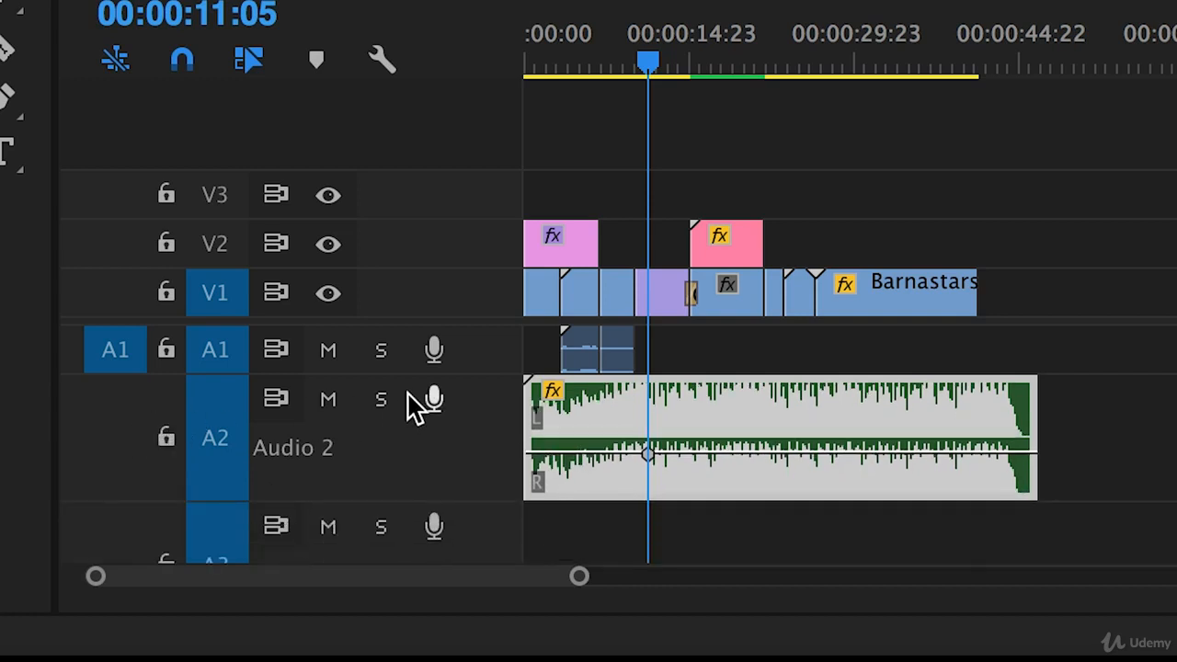
# - Add a second volume keyframe after the one at 00:00:11:05 on the music clip and lower it to -oo dB at about 00:00:13
pyautogui.moveTo(649, 460)
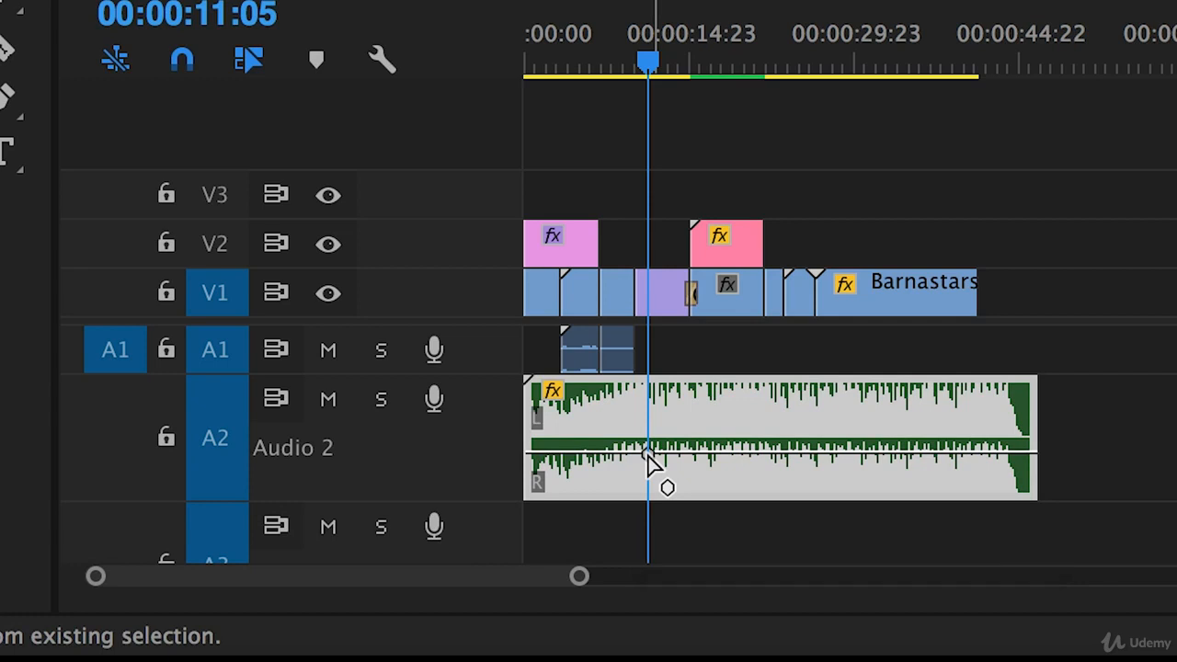
pyautogui.moveTo(648, 453)
pyautogui.mouseDown()
pyautogui.moveTo(628, 431)
pyautogui.moveTo(675, 407)
pyautogui.moveTo(689, 457)
pyautogui.moveTo(646, 475)
pyautogui.moveTo(628, 449)
pyautogui.moveTo(649, 450)
pyautogui.mouseUp()
pyautogui.moveTo(649, 452)
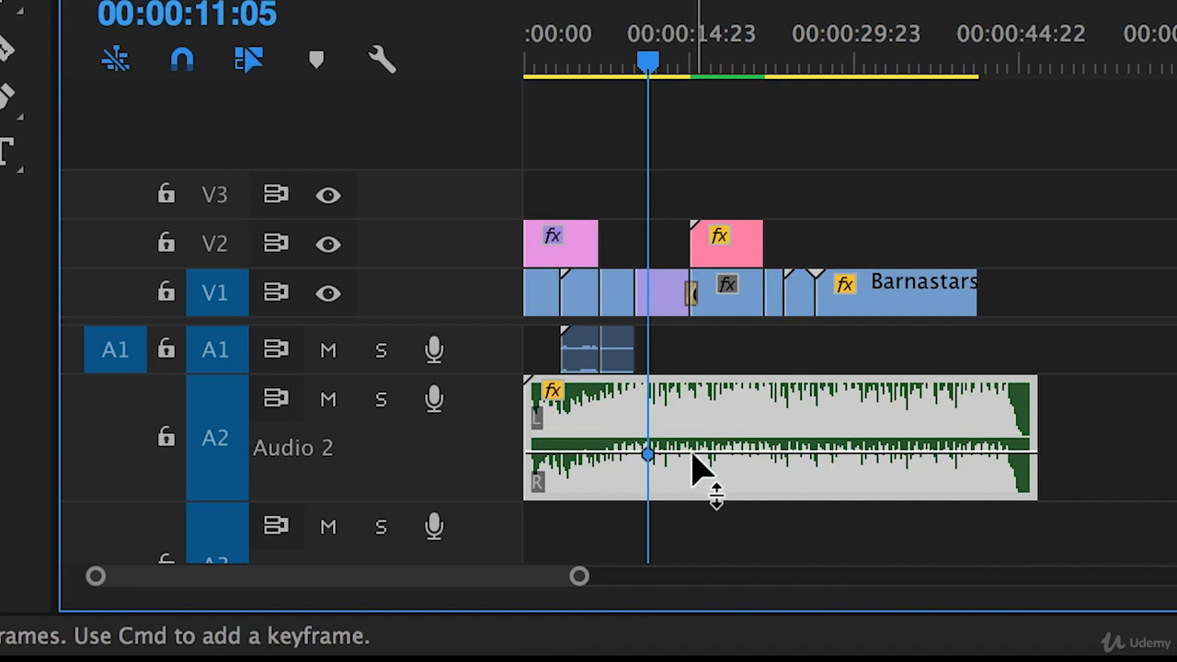
pyautogui.moveTo(695, 470)
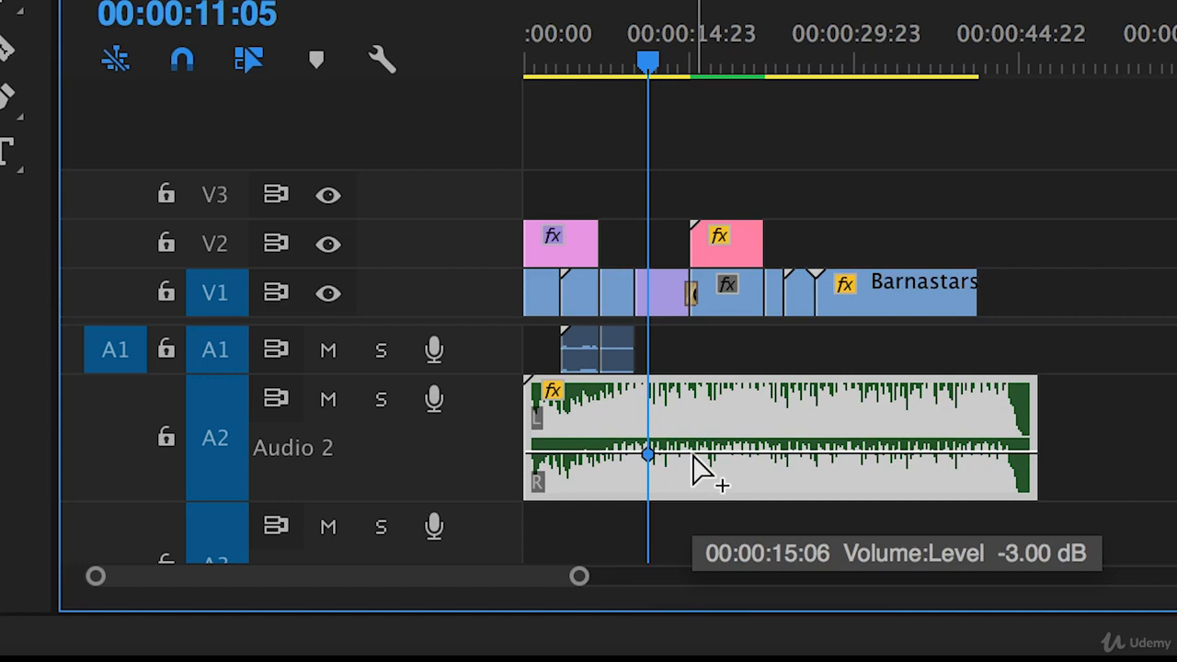
pyautogui.keyDown('ctrl'); pyautogui.click(696, 455); pyautogui.keyUp('ctrl')
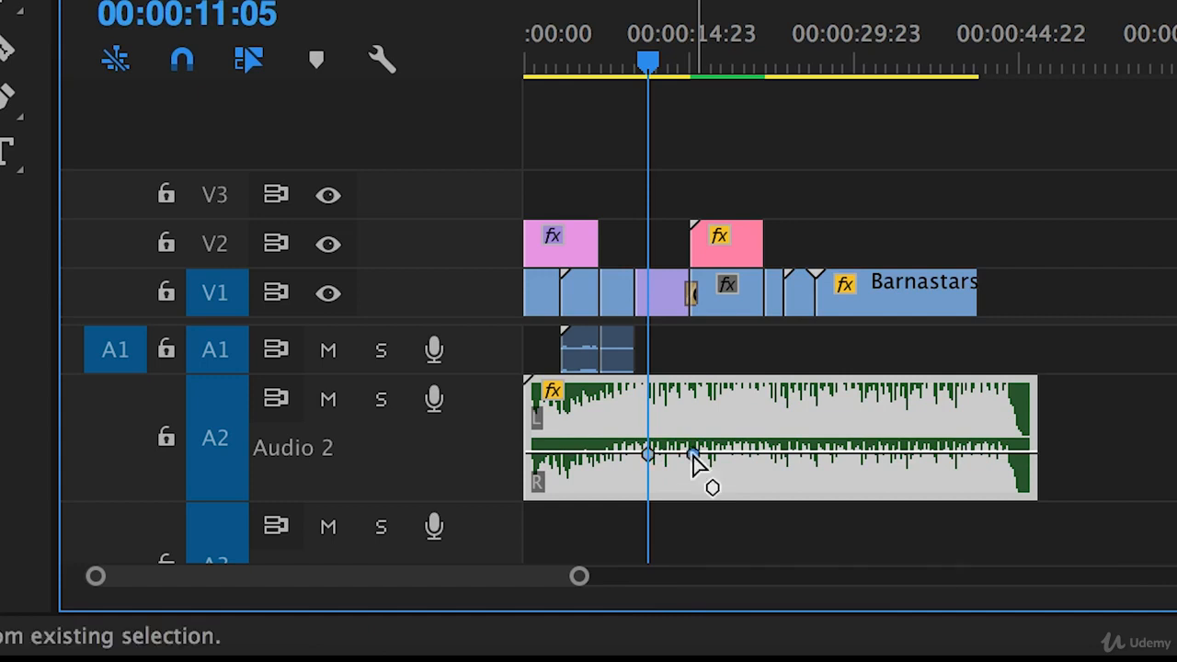
pyautogui.moveTo(695, 457); pyautogui.dragTo(673, 486)
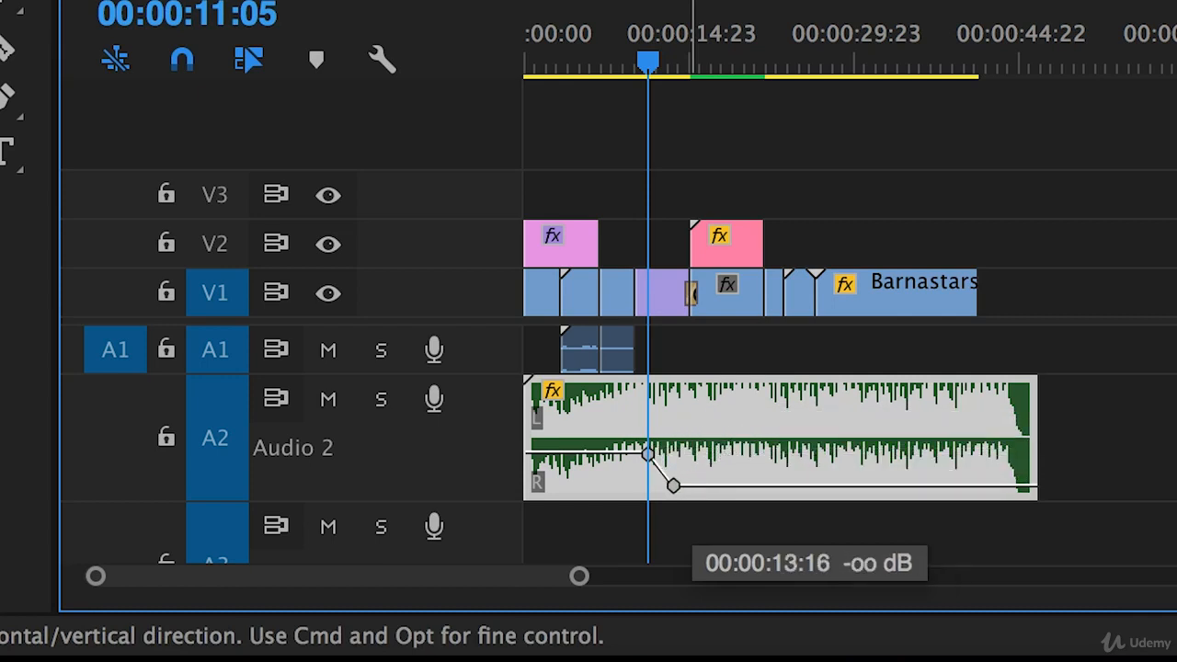
pyautogui.moveTo(673, 485); pyautogui.dragTo(668, 485)
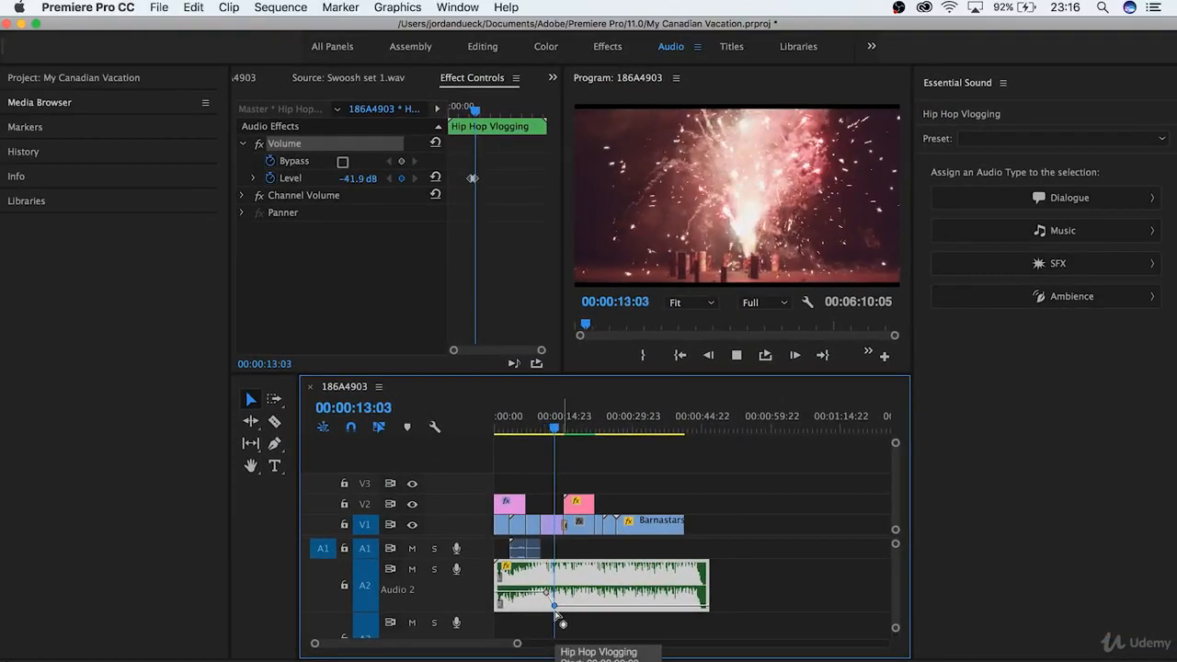
# - Finish playing the fade-out and move both volume keyframes to the end of the music clip
pyautogui.press('space')
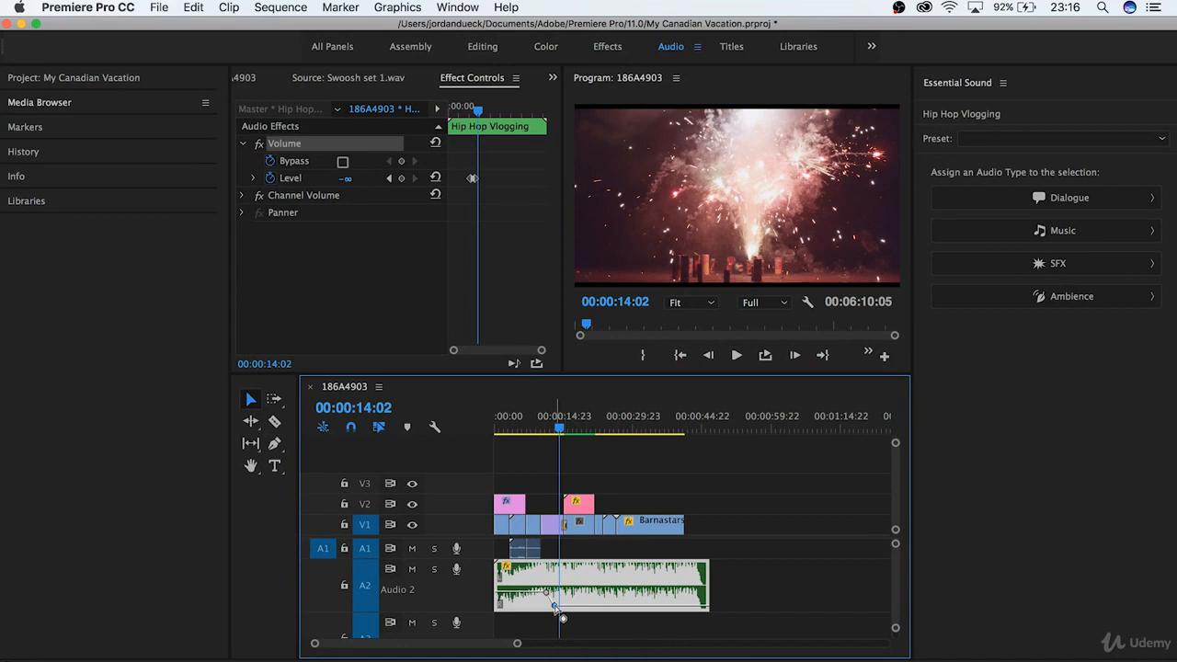
pyautogui.moveTo(557, 609); pyautogui.dragTo(704, 606)
pyautogui.moveTo(547, 593); pyautogui.dragTo(694, 594)
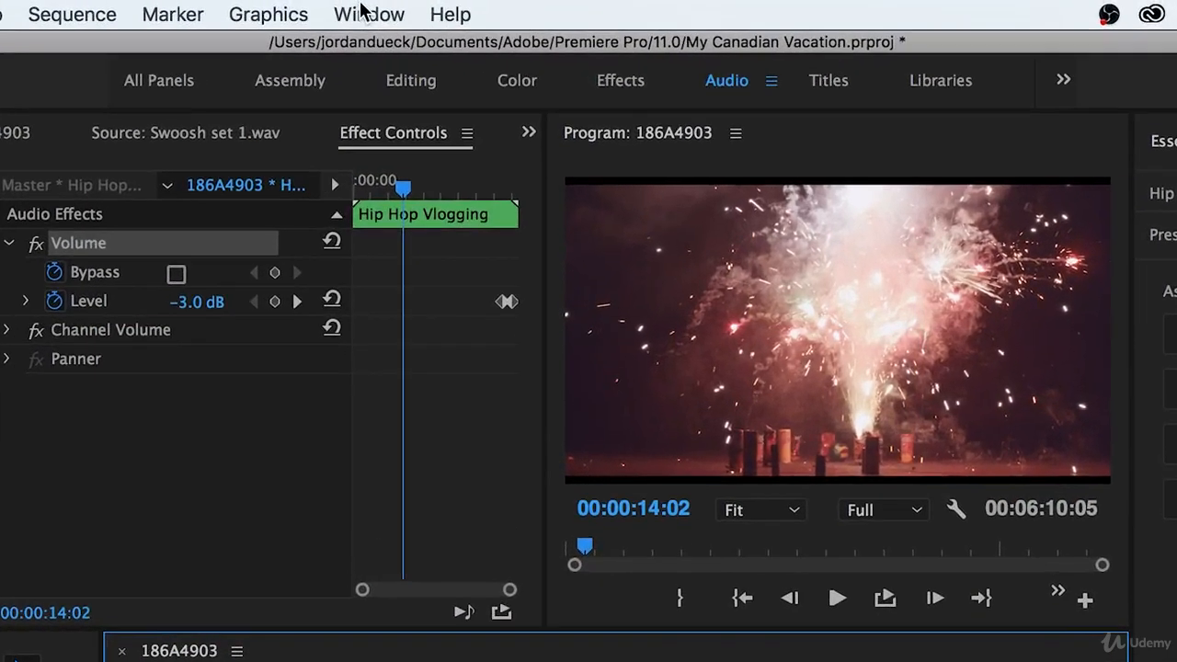
# - Apply the Constant Power crossfade audio transition to the start of the music clip
pyautogui.click(364, 13)
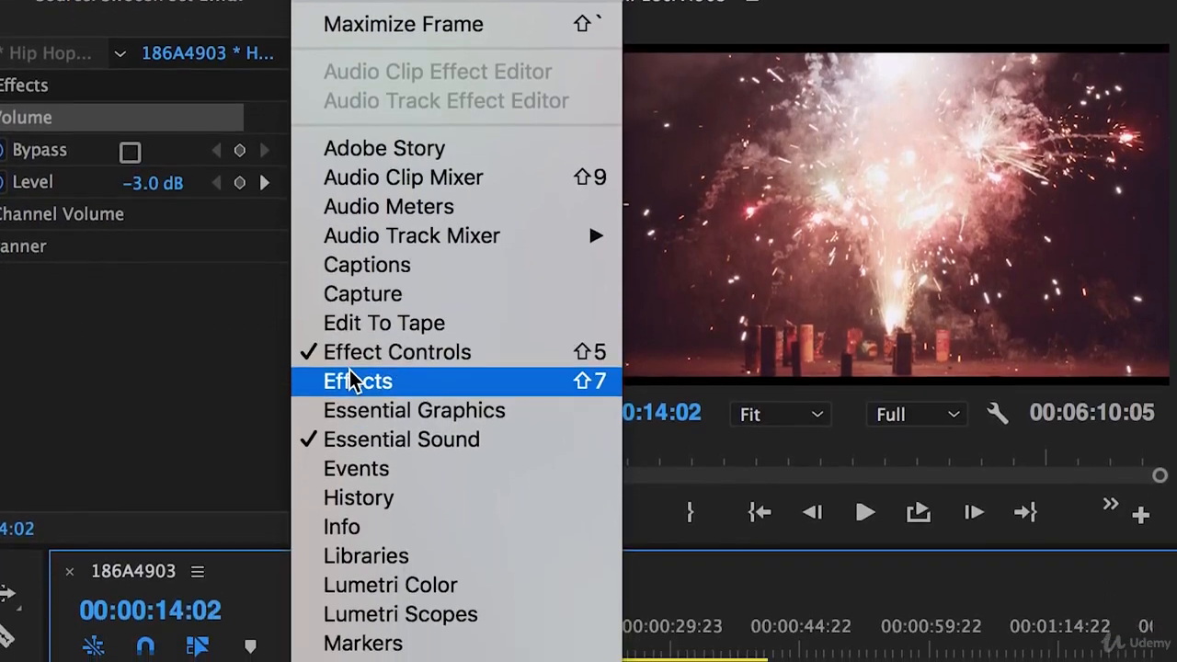
pyautogui.click(354, 381)
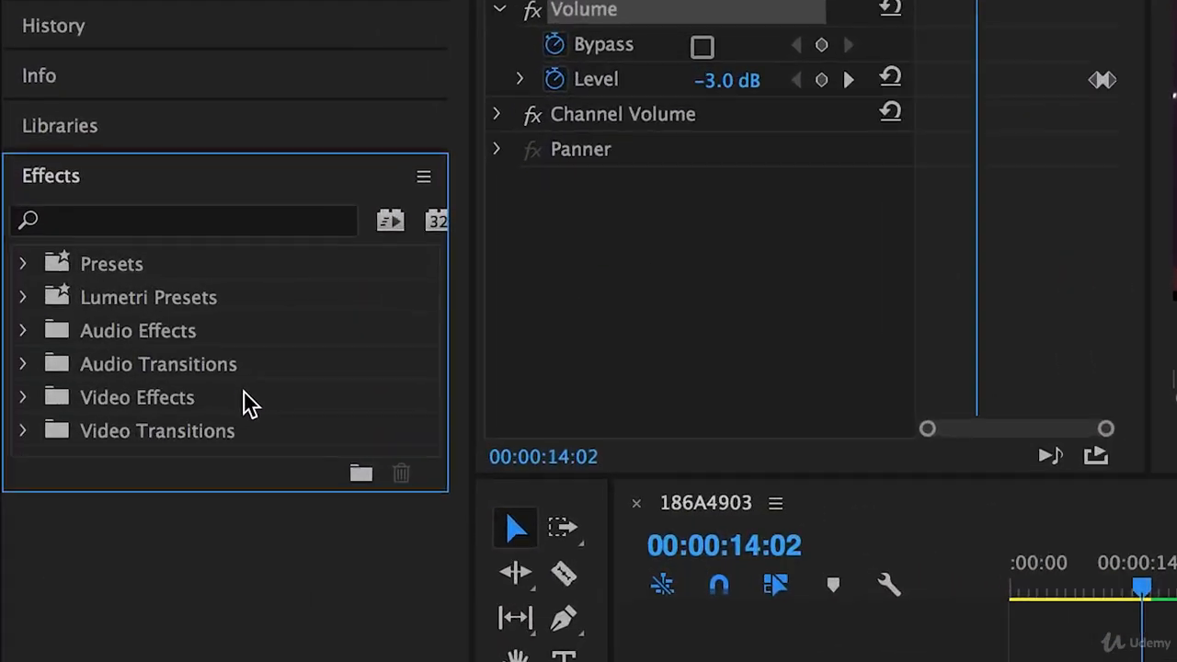
pyautogui.click(245, 339)
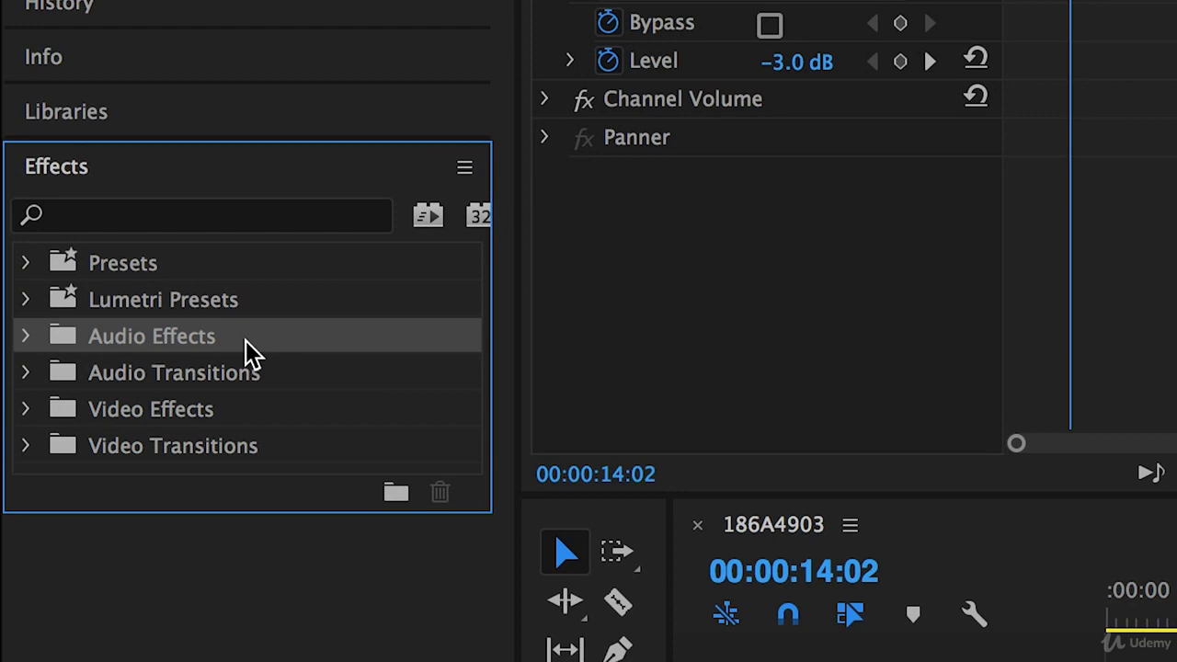
pyautogui.click(24, 371)
pyautogui.click(50, 409)
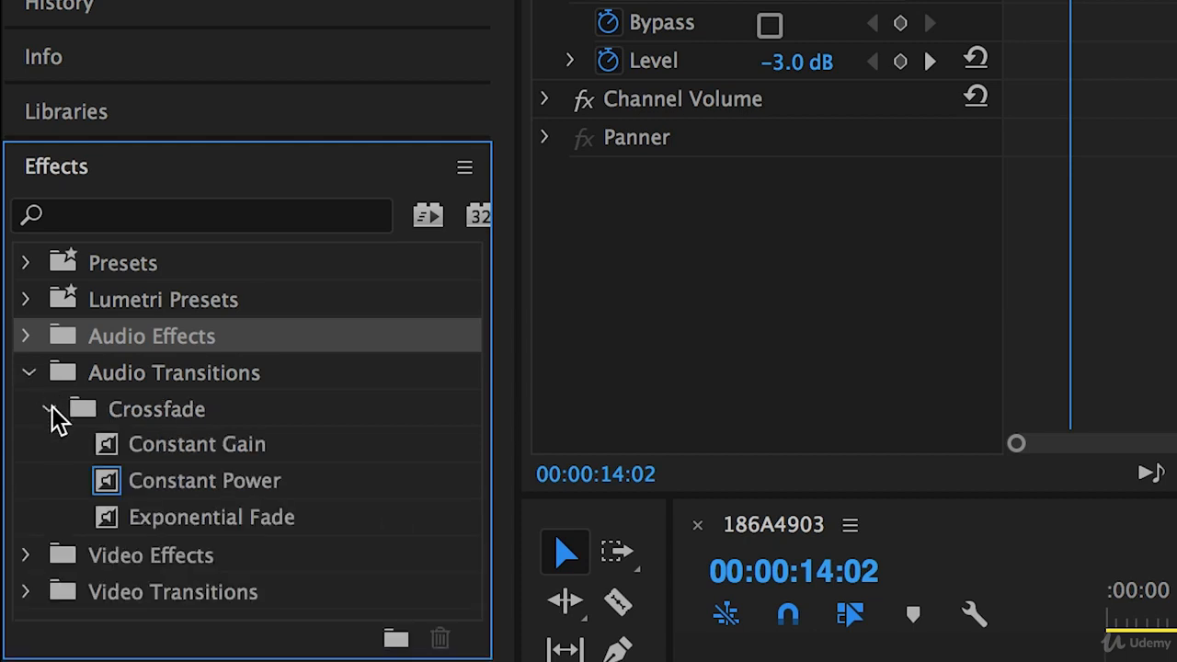
pyautogui.click(198, 488)
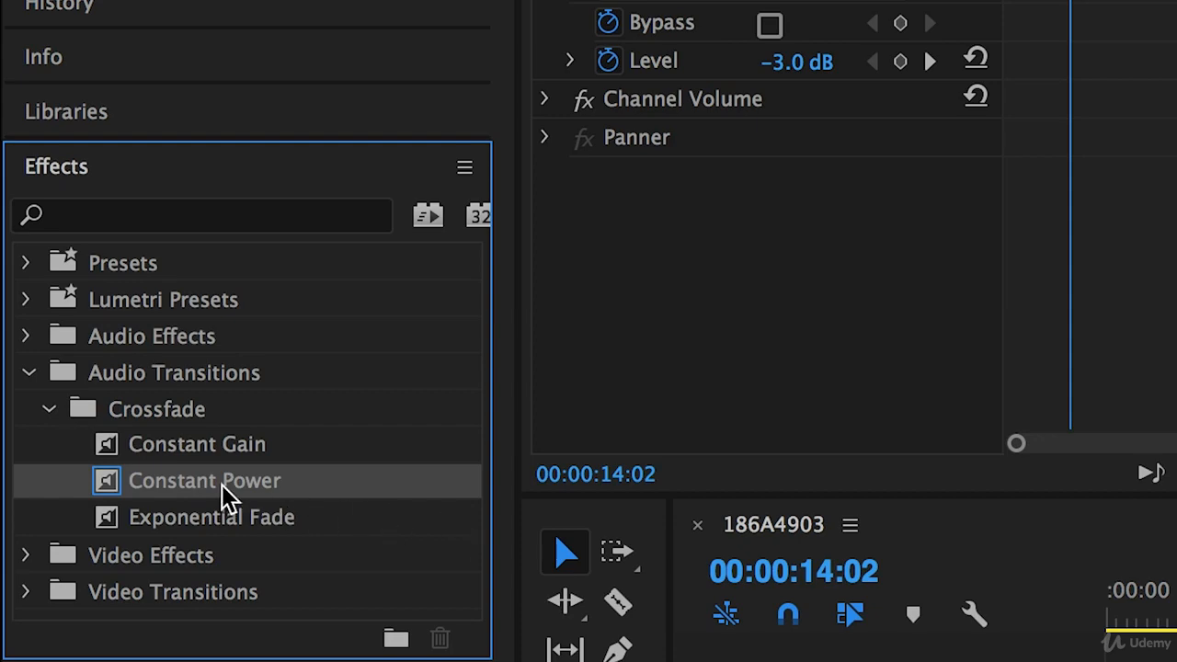
pyautogui.moveTo(221, 486); pyautogui.dragTo(492, 464)
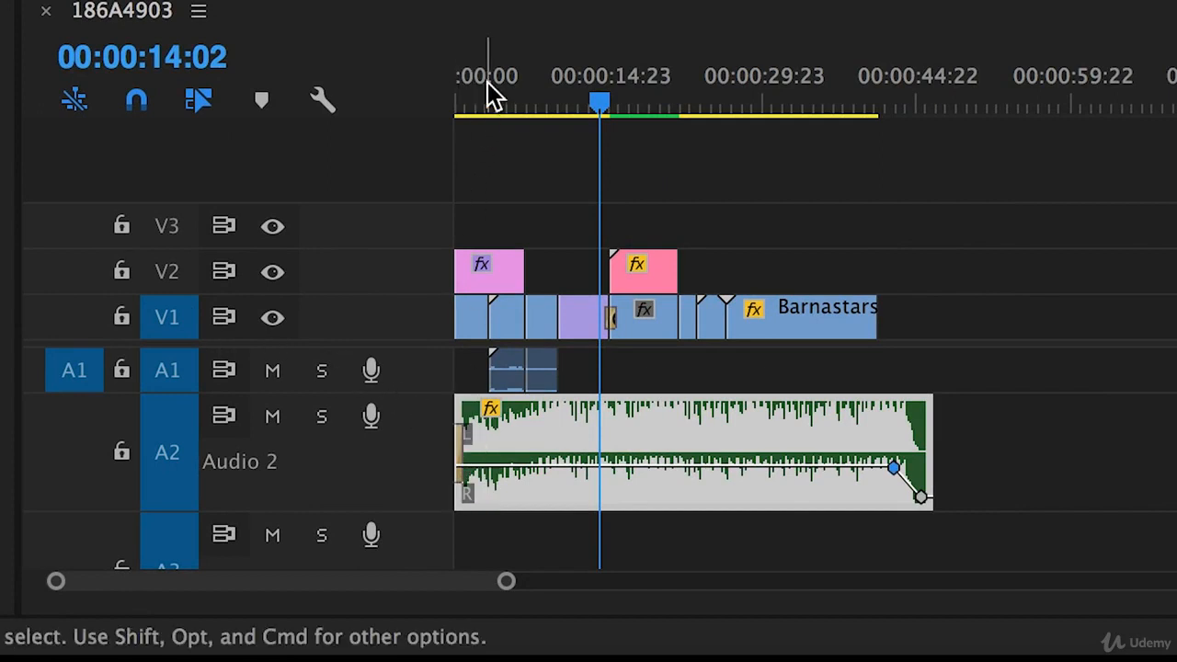
# - Play the sequence from its beginning to hear the music's fade-in
pyautogui.moveTo(488, 95); pyautogui.dragTo(447, 94)
pyautogui.press('=')
pyautogui.press('=')
pyautogui.press('=')
pyautogui.press('=')
pyautogui.press('space')
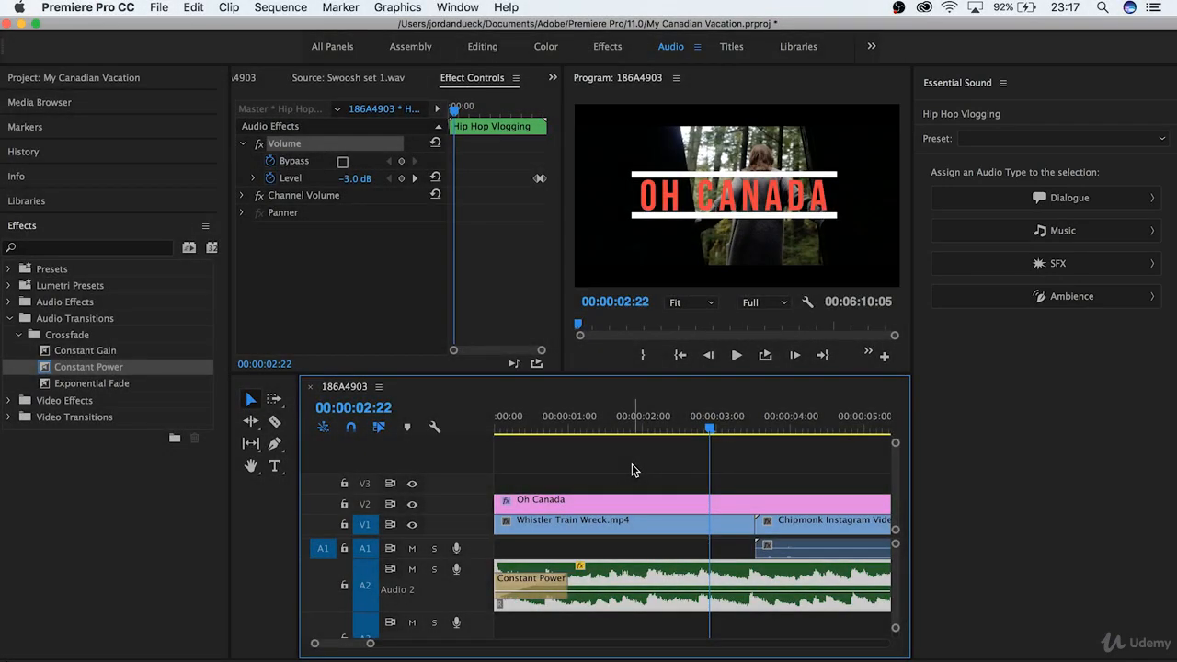
pyautogui.press('-')
pyautogui.press('-')
pyautogui.press('-')
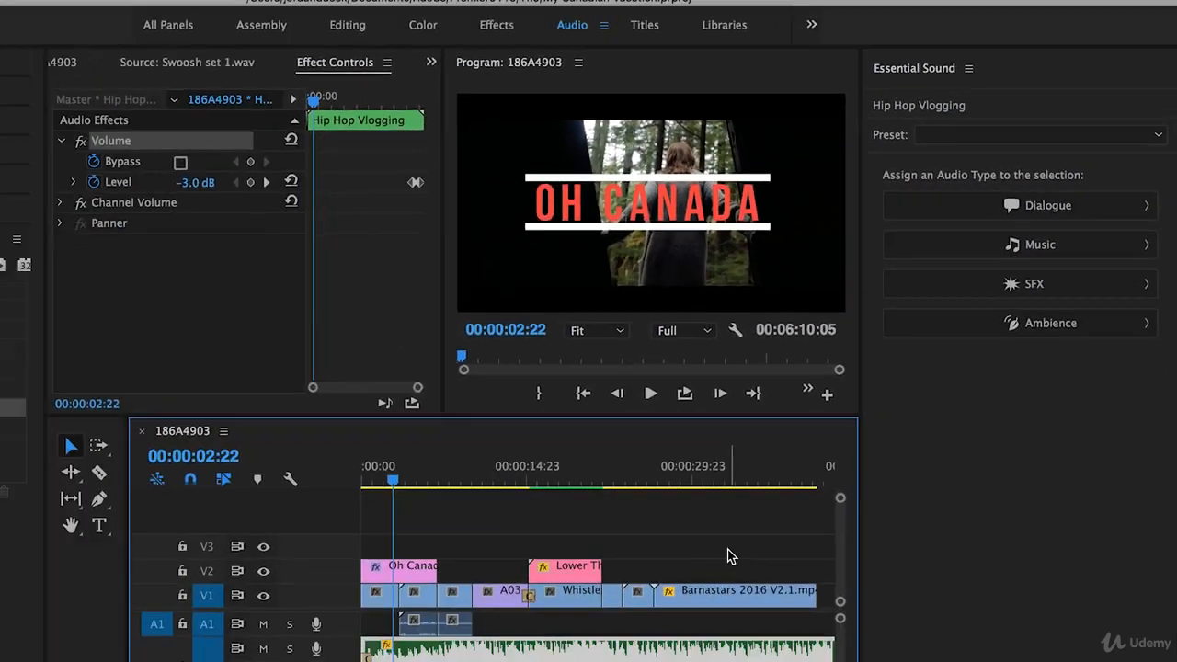
pyautogui.click(800, 485)
pyautogui.click(733, 581)
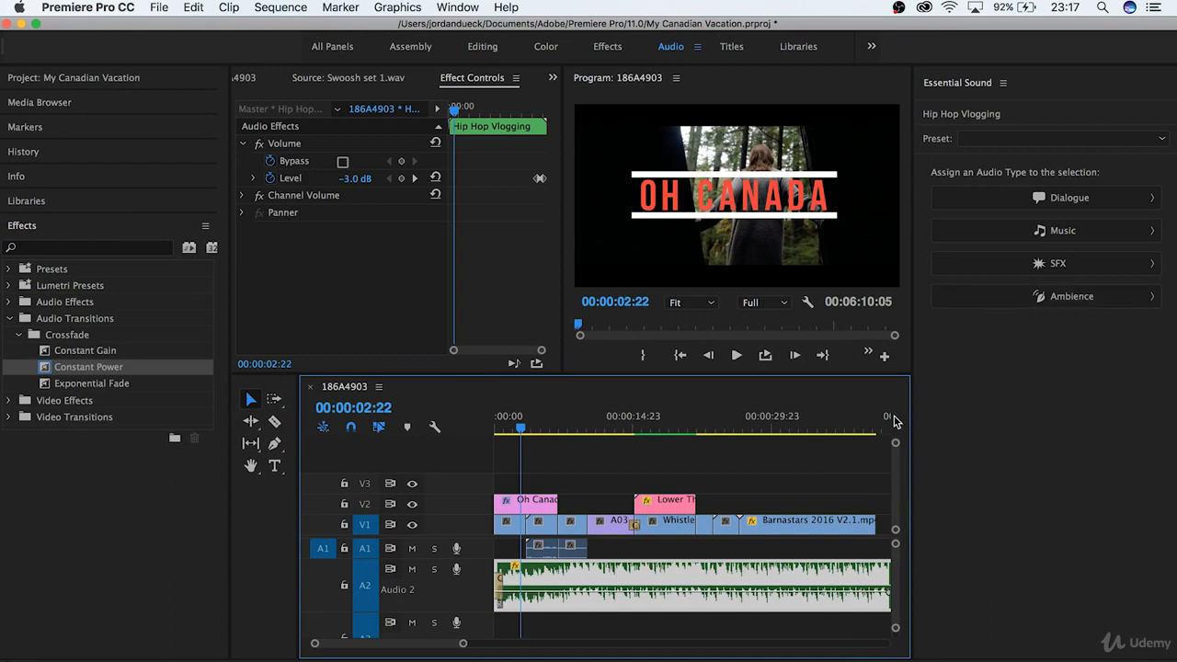
pyautogui.click(595, 550)
pyautogui.moveTo(595, 549); pyautogui.dragTo(536, 598)
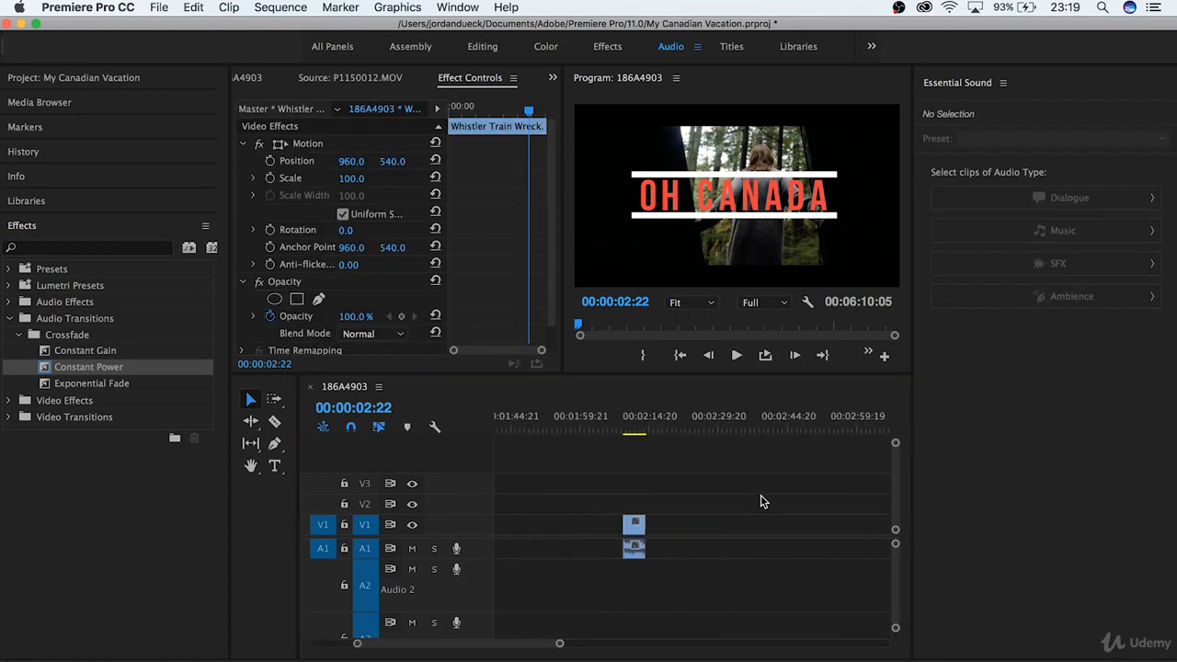
# - Move the P1150012.MOV clip to start at the end of the music clip, at 00:00:46:20, and play it
pyautogui.moveTo(759, 520); pyautogui.dragTo(722, 523)
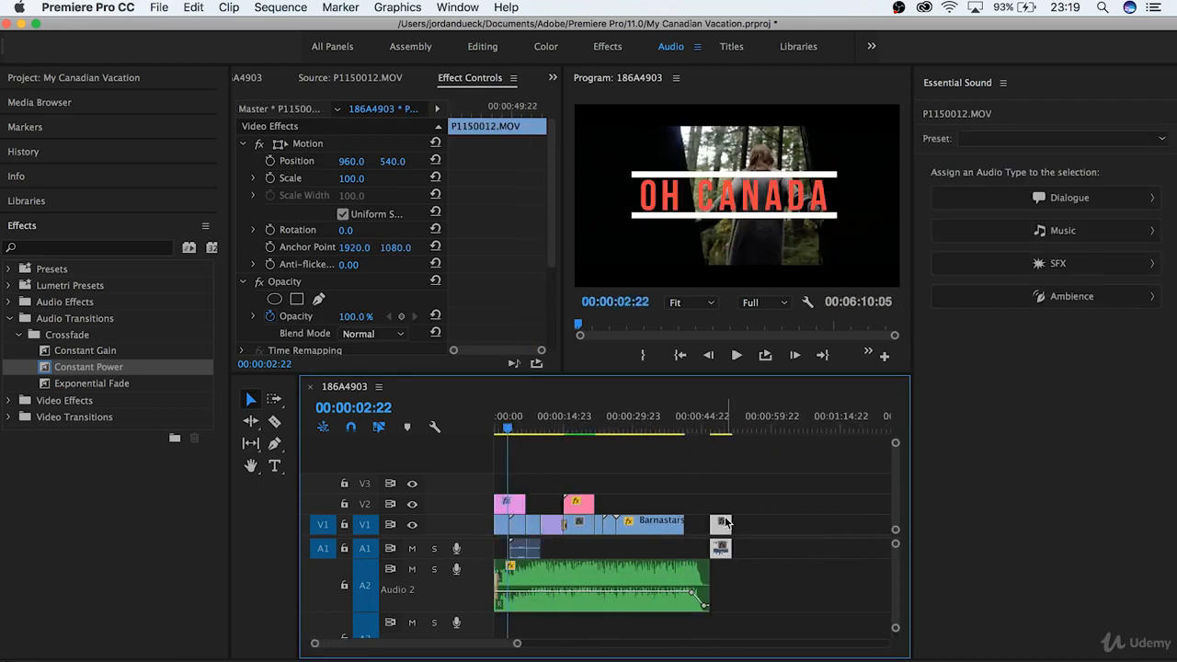
pyautogui.click(711, 429)
pyautogui.click(728, 463)
pyautogui.press('space')
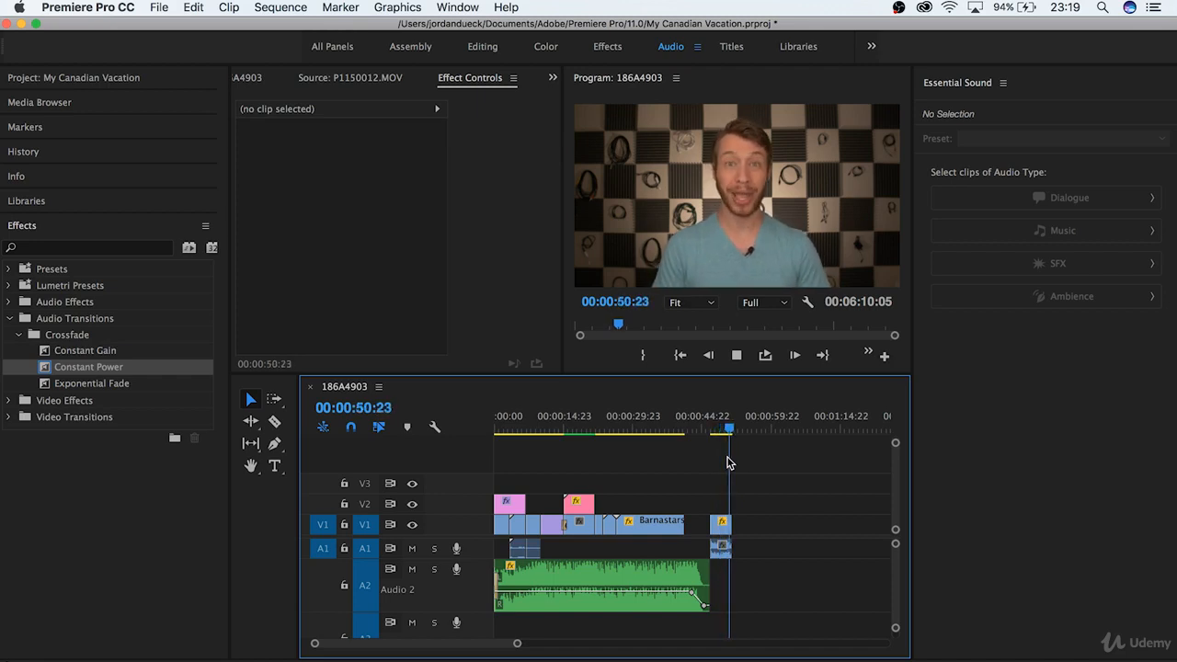
pyautogui.press('Up')
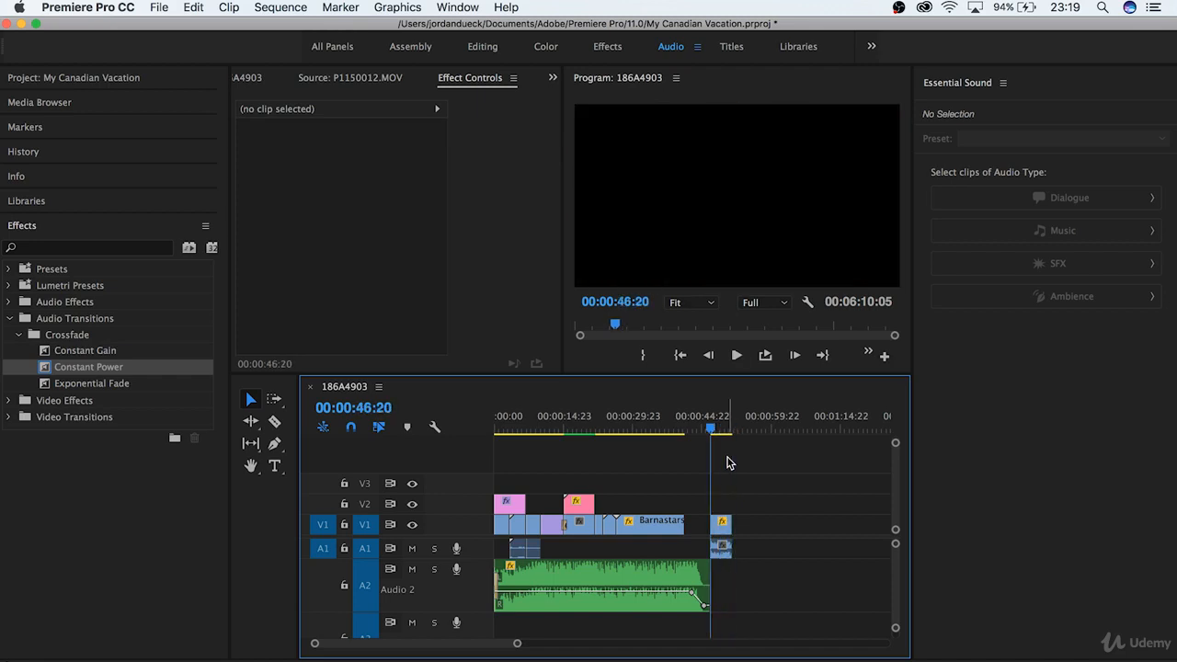
# - Assign the Dialogue audio type to the P1150012.MOV clip and open its Loudness settings
pyautogui.click(720, 553)
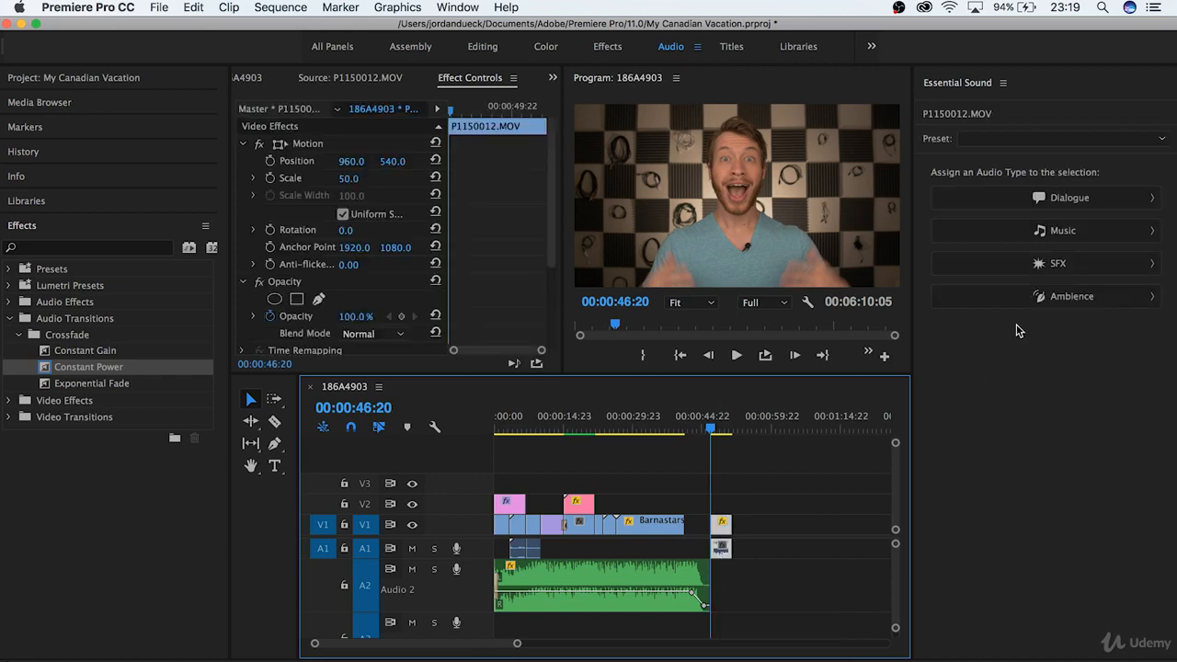
pyautogui.click(1016, 206)
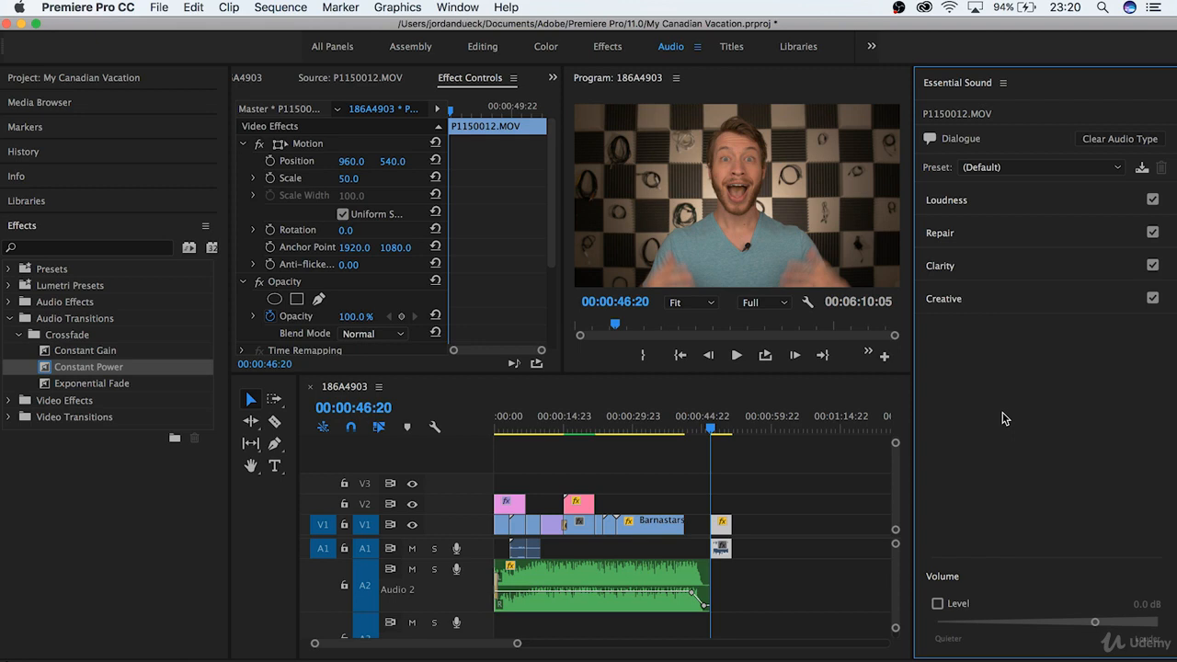
pyautogui.click(1023, 209)
# - Enlarge the timeline around the dialogue clip and expand the Audio 1 and Video 1 tracks
pyautogui.click(826, 543)
pyautogui.press('=')
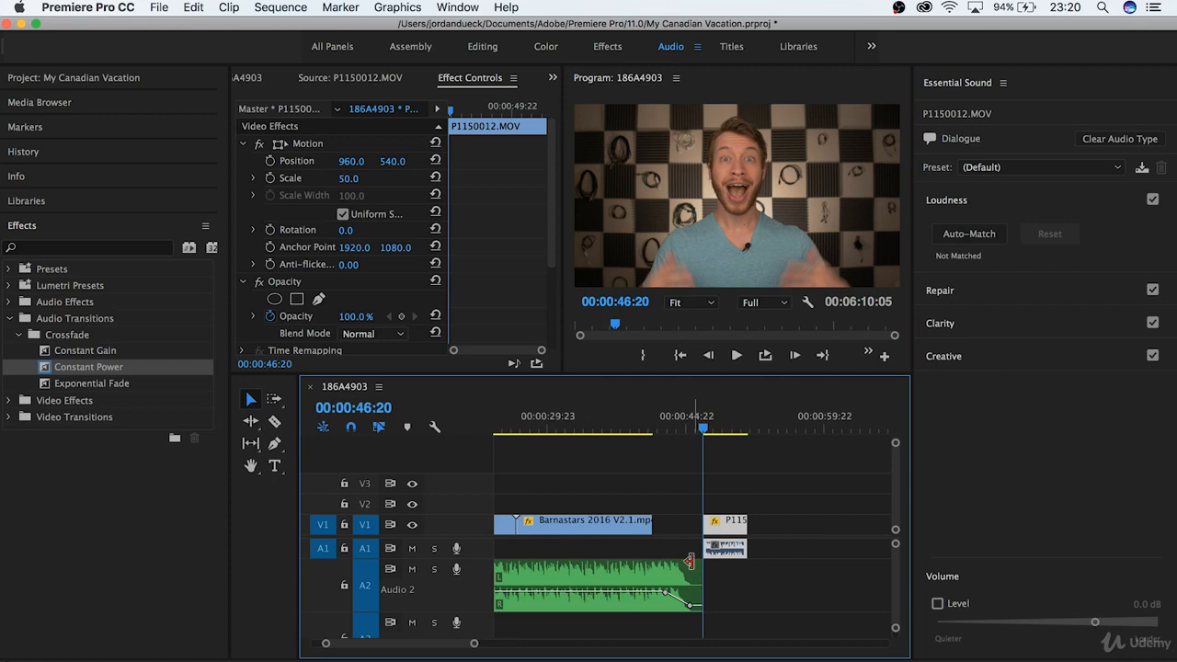
pyautogui.doubleClick(454, 552)
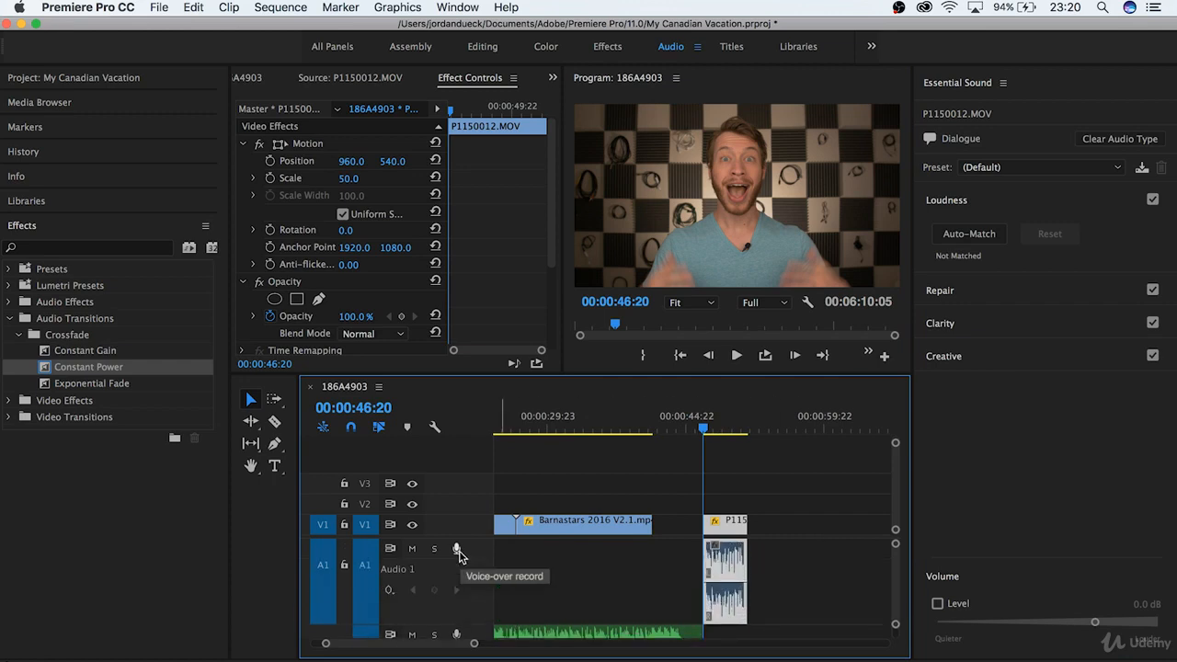
pyautogui.doubleClick(445, 524)
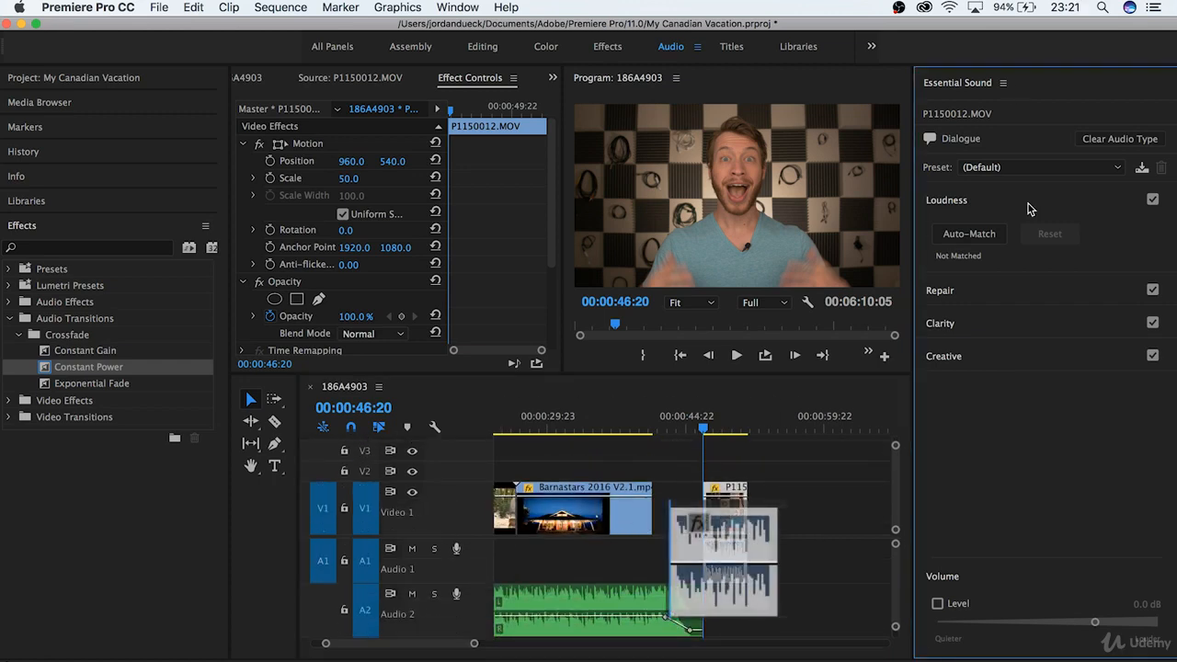
# - Try auto-matching the dialogue clip's loudness, reset it, and close the Loudness settings
pyautogui.click(969, 234)
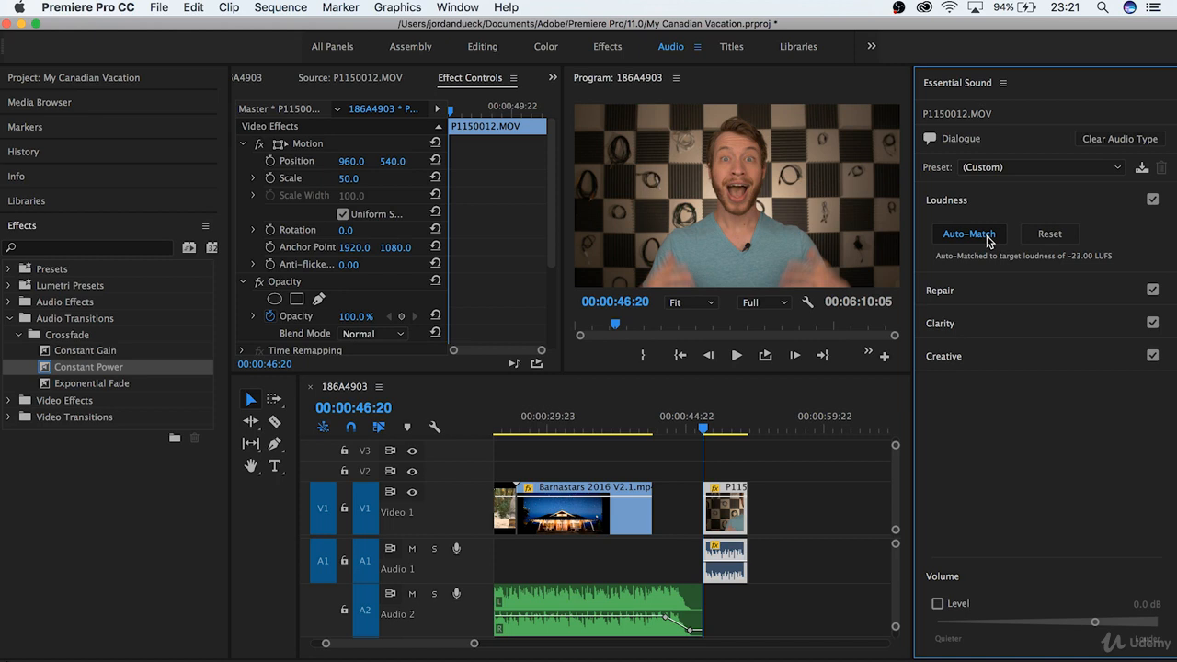
pyautogui.click(1037, 235)
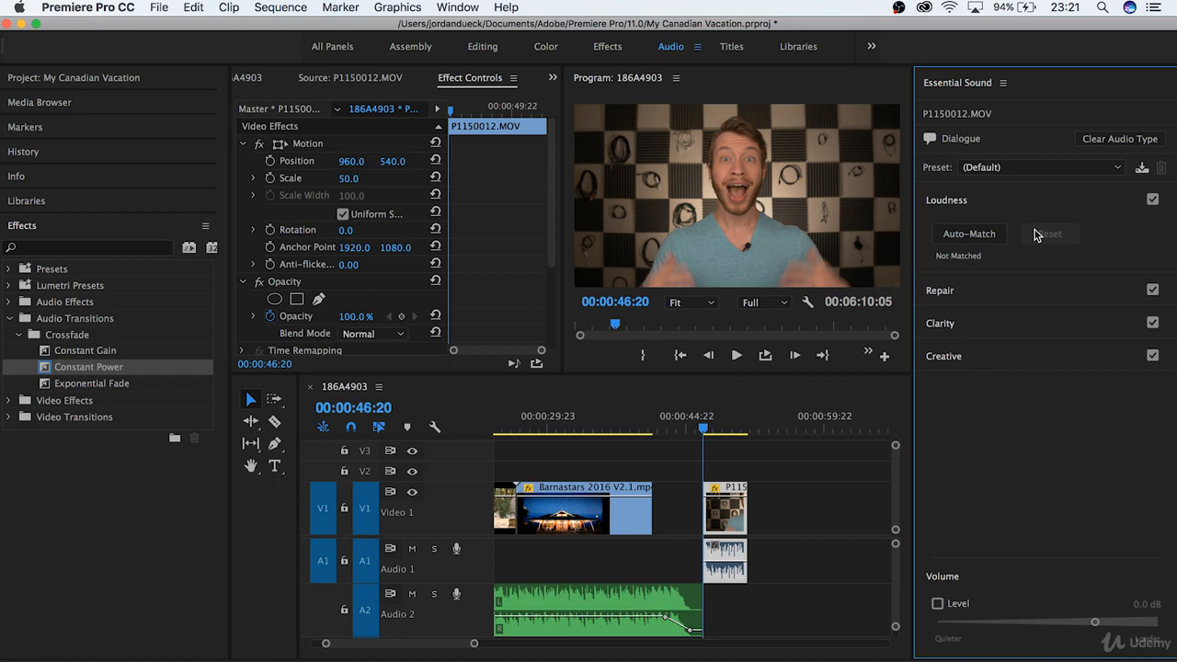
pyautogui.click(1045, 200)
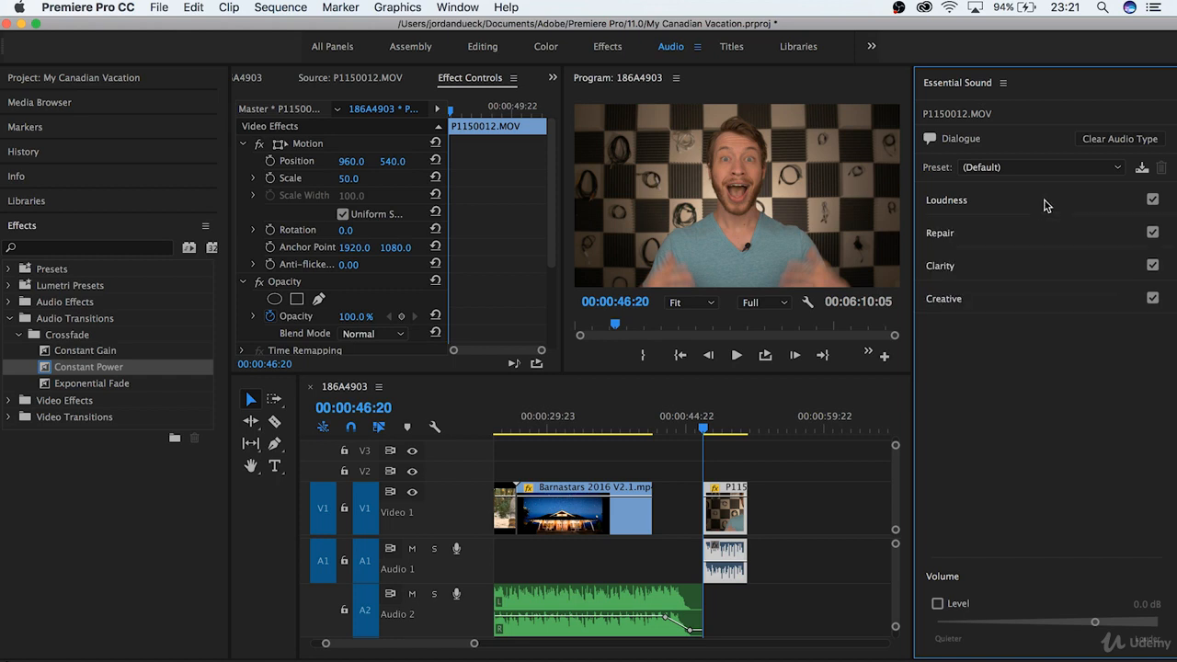
# - Try the Reduce Noise and Reduce Rumble repairs on the dialogue clip, switching each one off again
pyautogui.click(1028, 235)
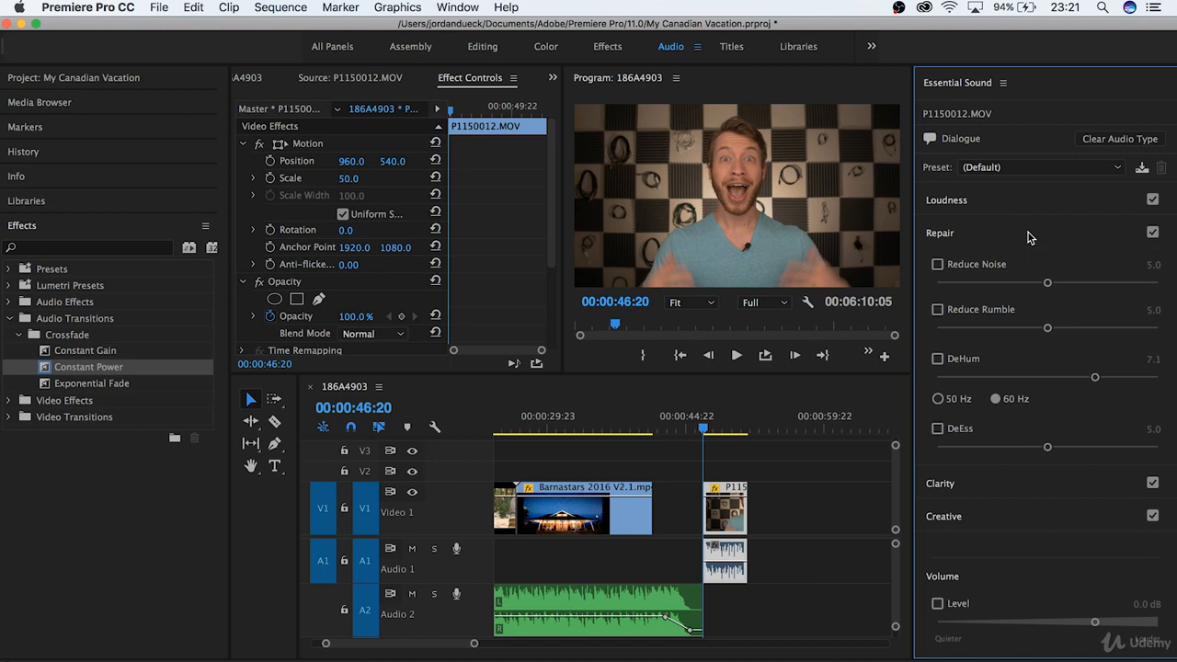
pyautogui.click(937, 264)
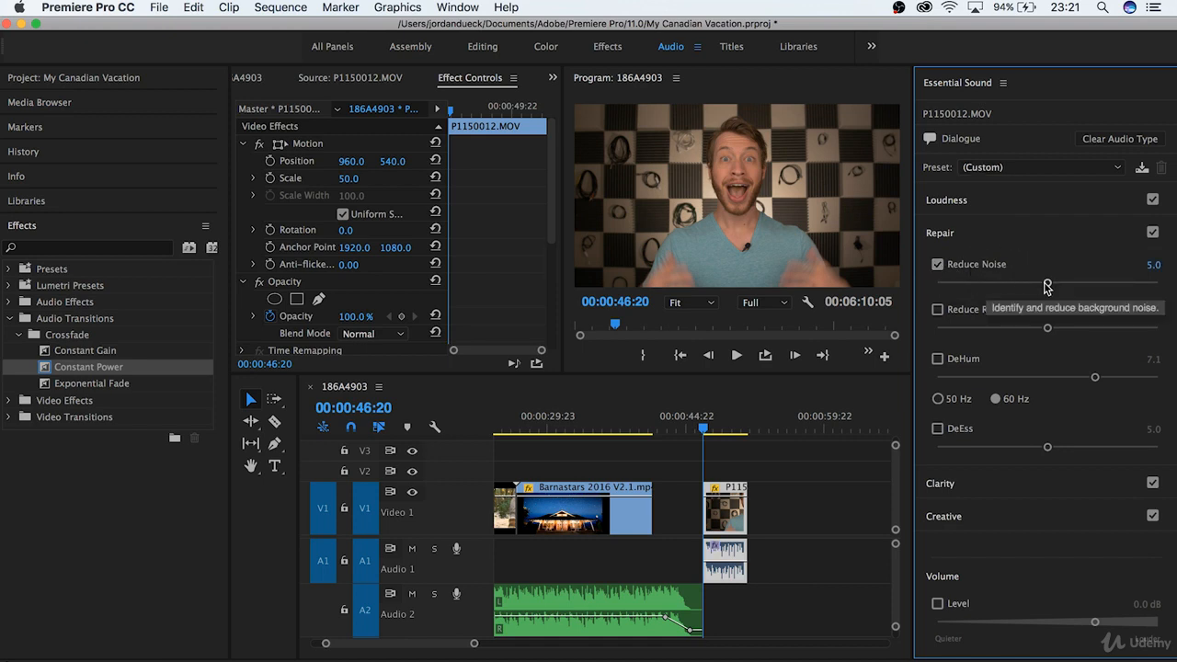
pyautogui.click(937, 264)
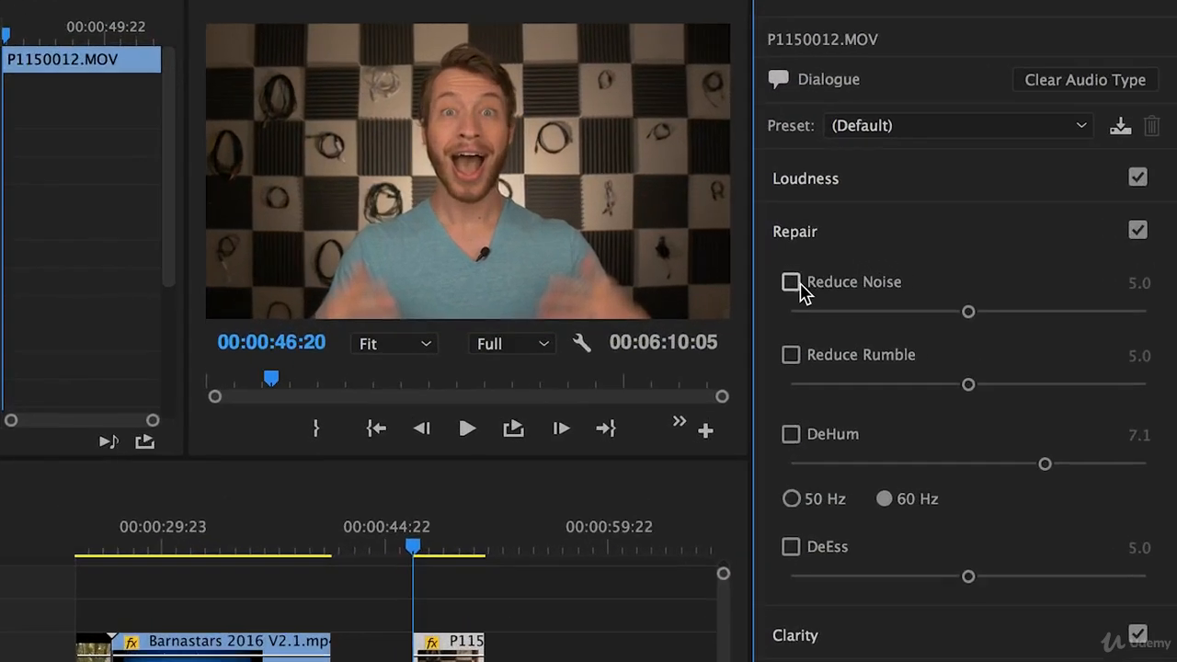
pyautogui.click(937, 264)
pyautogui.click(650, 299)
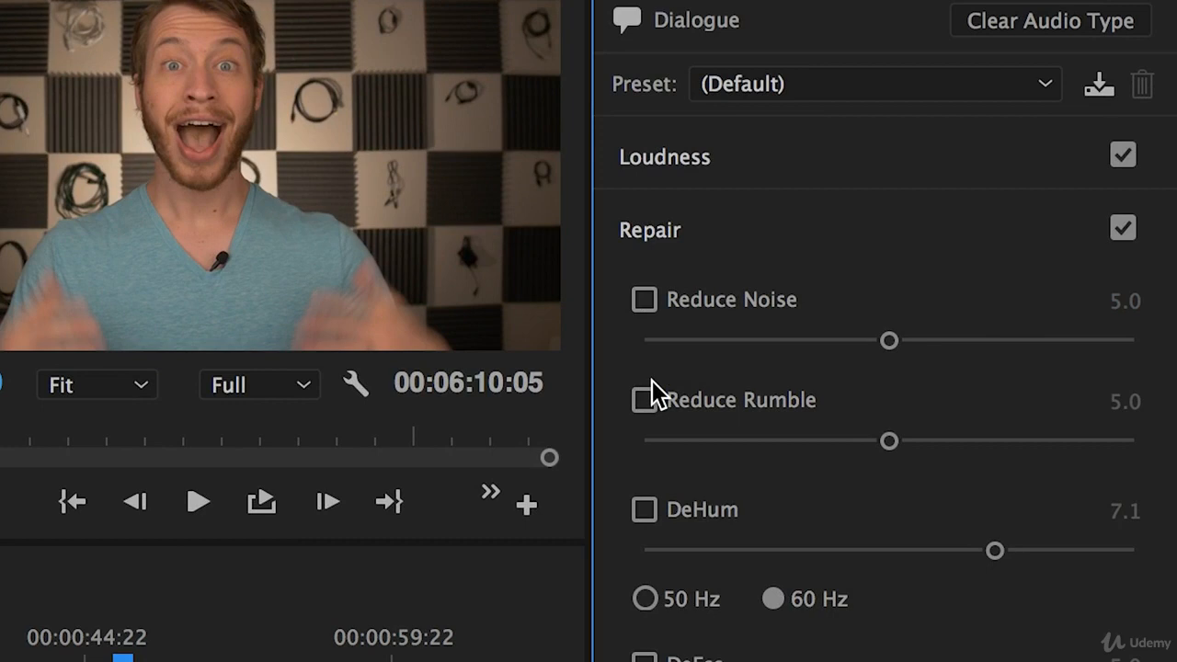
pyautogui.click(653, 399)
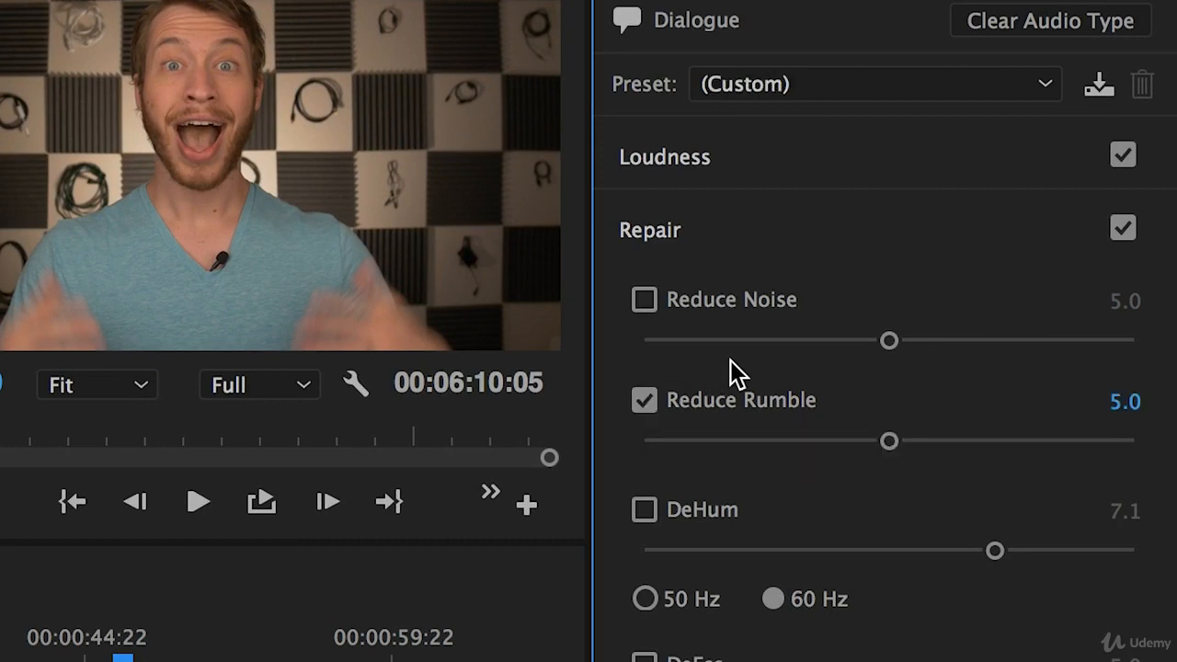
pyautogui.click(647, 400)
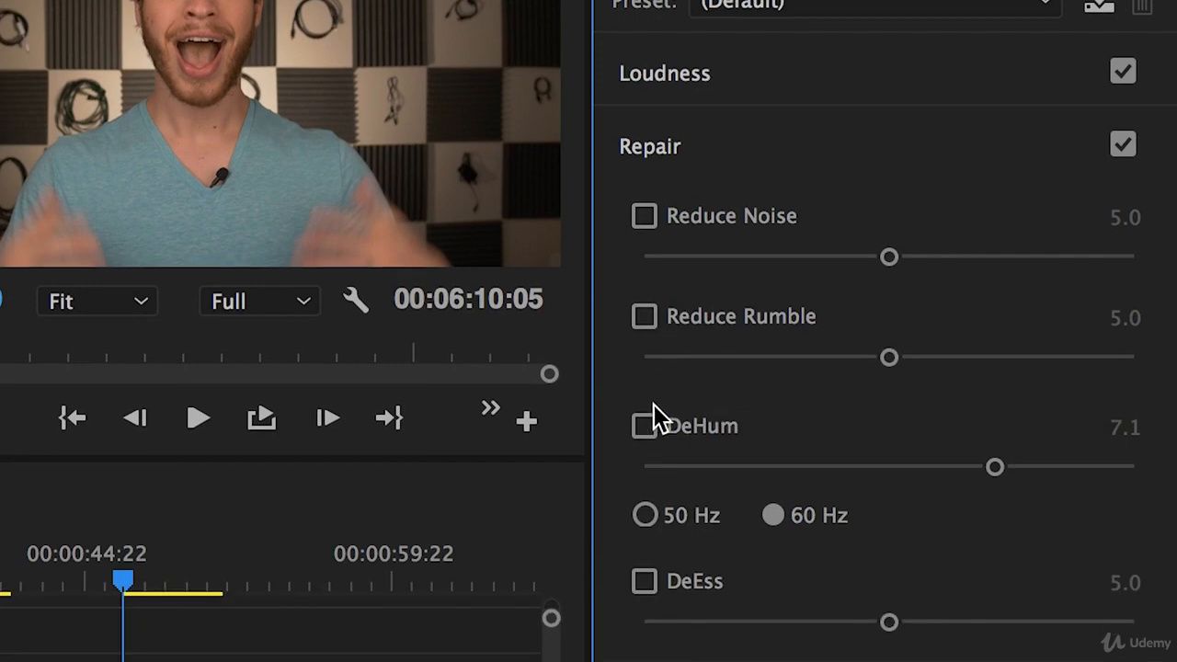
# - Try the DeHum and DeEss repairs on the dialogue clip, switching each one off again
pyautogui.click(646, 512)
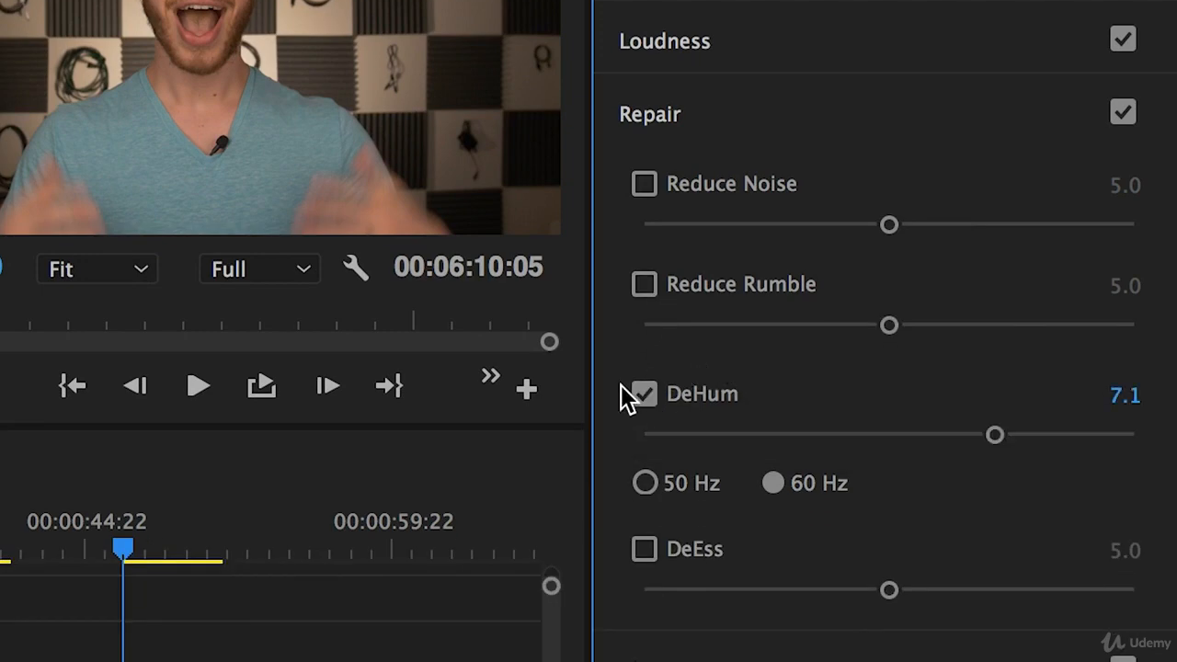
pyautogui.click(645, 393)
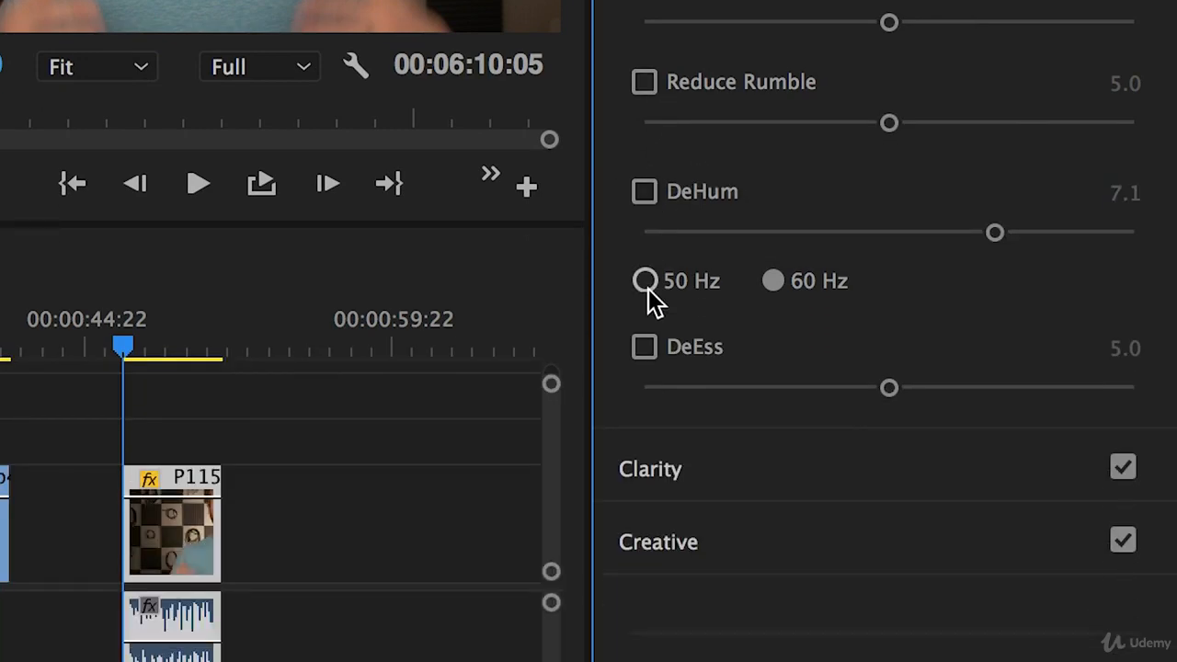
pyautogui.click(648, 344)
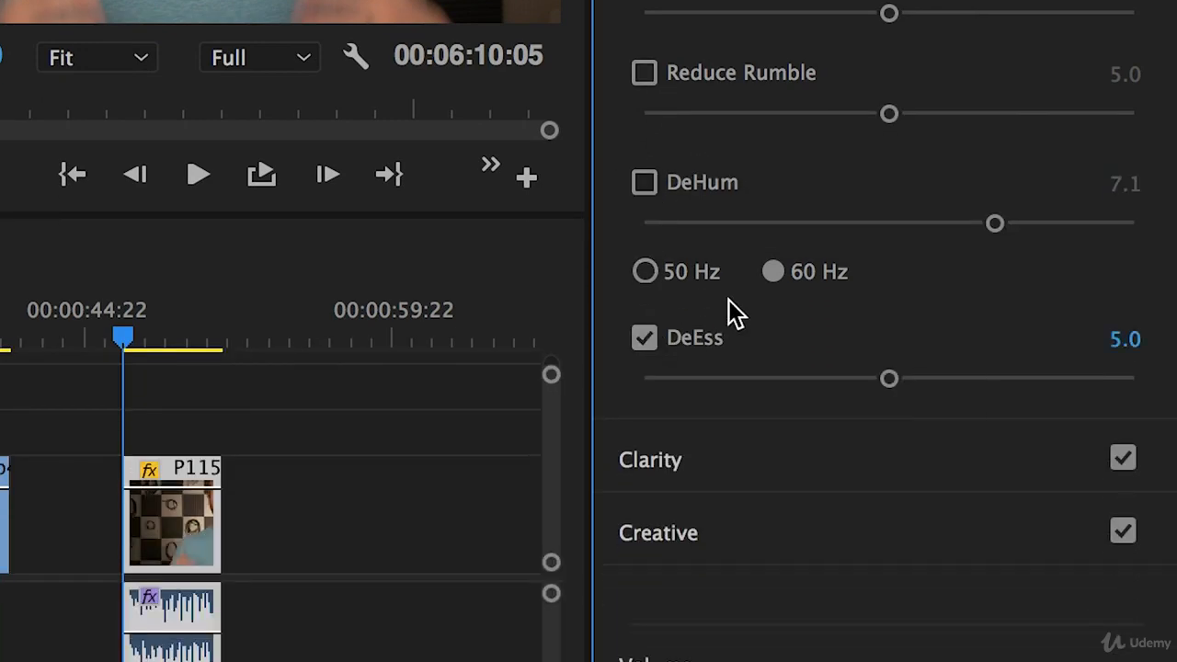
pyautogui.click(644, 338)
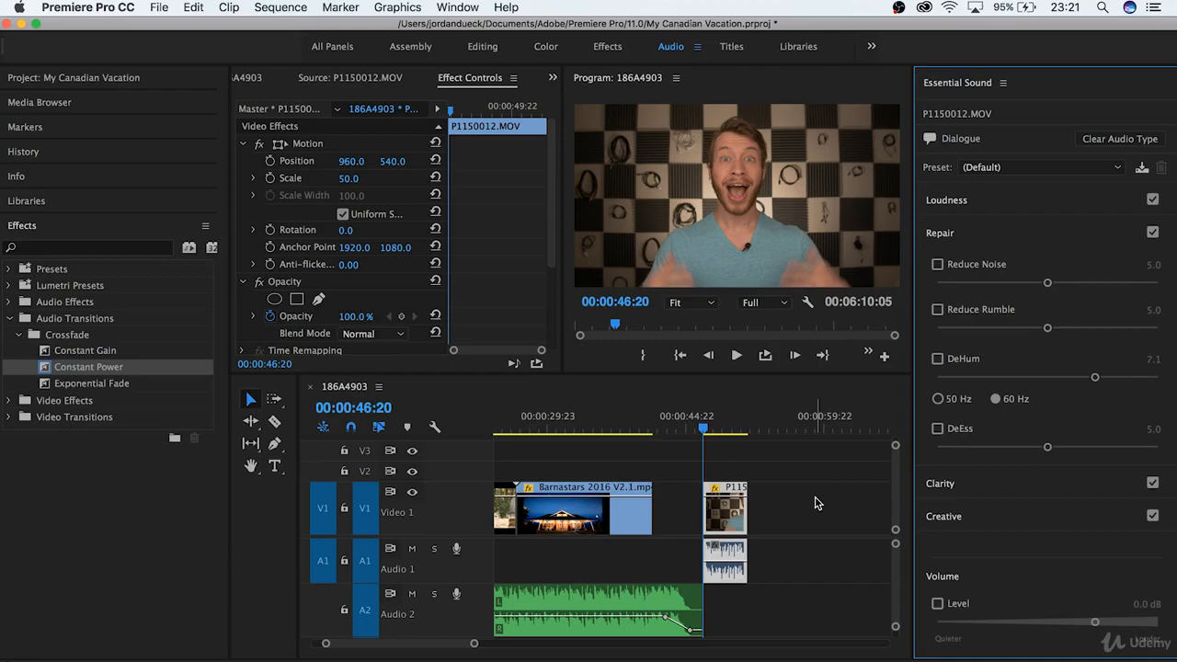
# - Raise the Reduce Noise amount on the 186A1181.MOV clip, playing it before and after to compare the sound
pyautogui.click(814, 503)
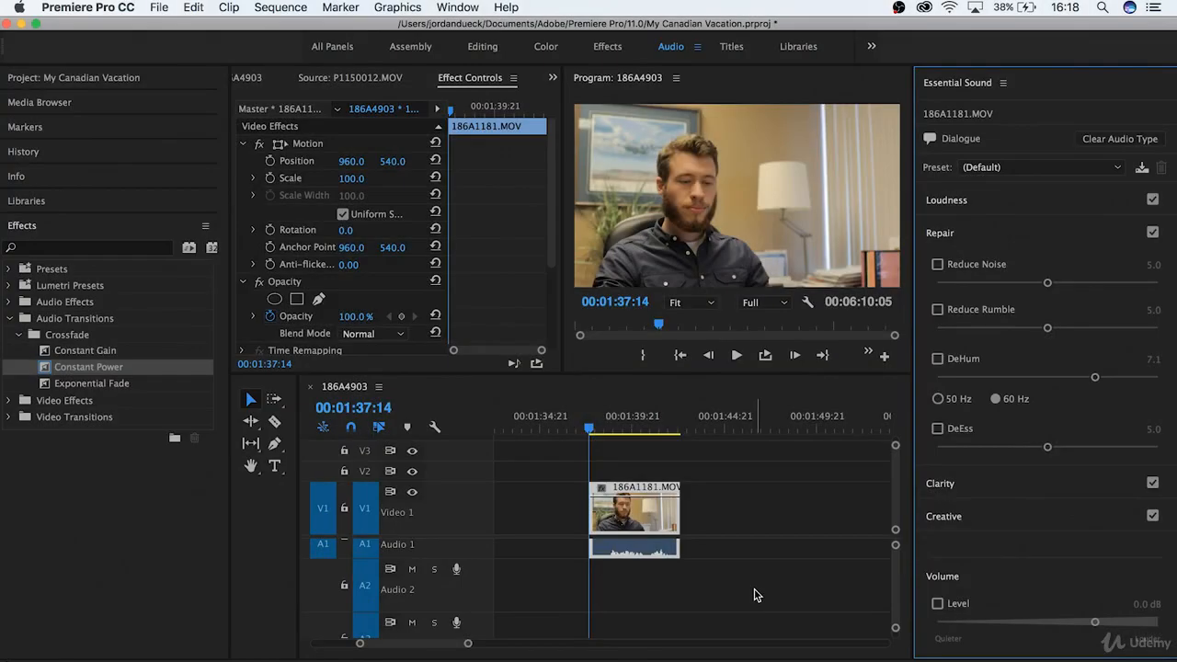
pyautogui.press('space')
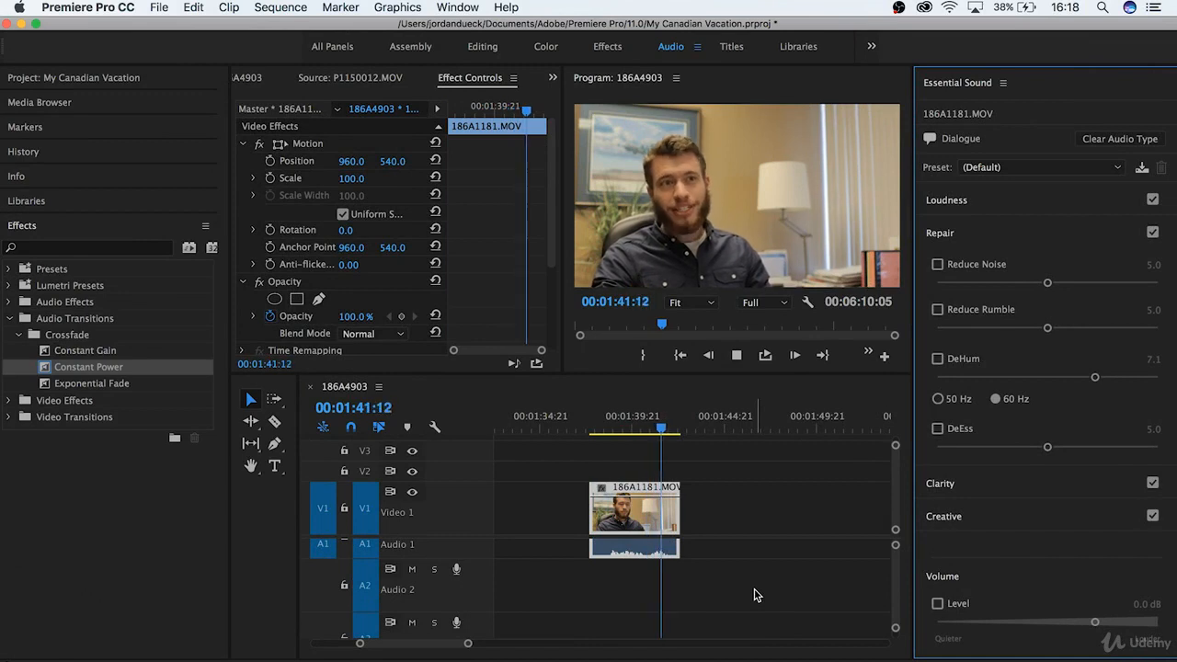
pyautogui.moveTo(614, 432); pyautogui.dragTo(596, 432)
pyautogui.click(1047, 284)
pyautogui.moveTo(1048, 285); pyautogui.dragTo(1123, 284)
pyautogui.click(761, 517)
pyautogui.press('space')
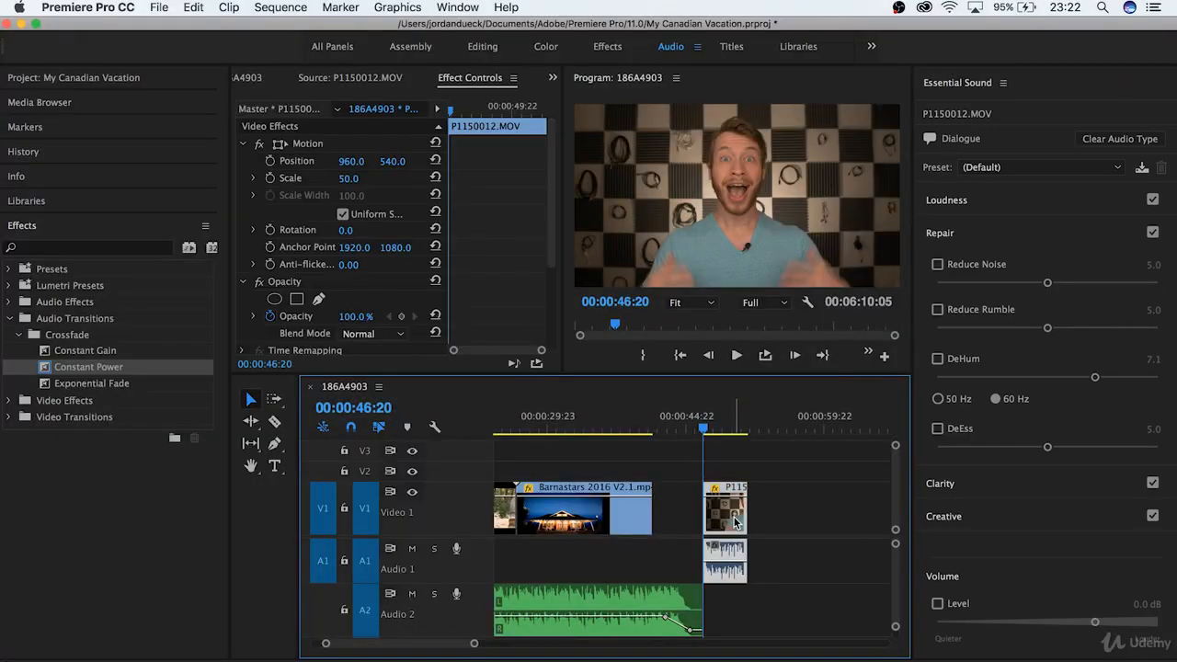
# - Try Dynamics at 9.4 in the P1150012.MOV clip's Clarity settings and switch it off again
pyautogui.click(990, 234)
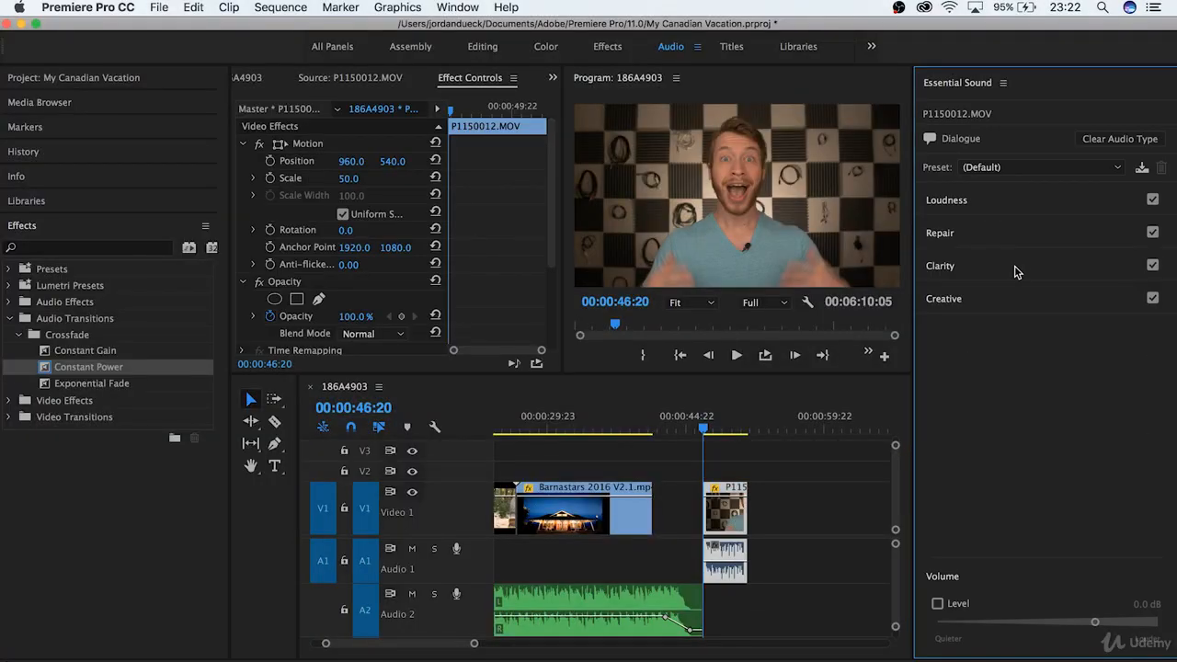
pyautogui.click(1026, 271)
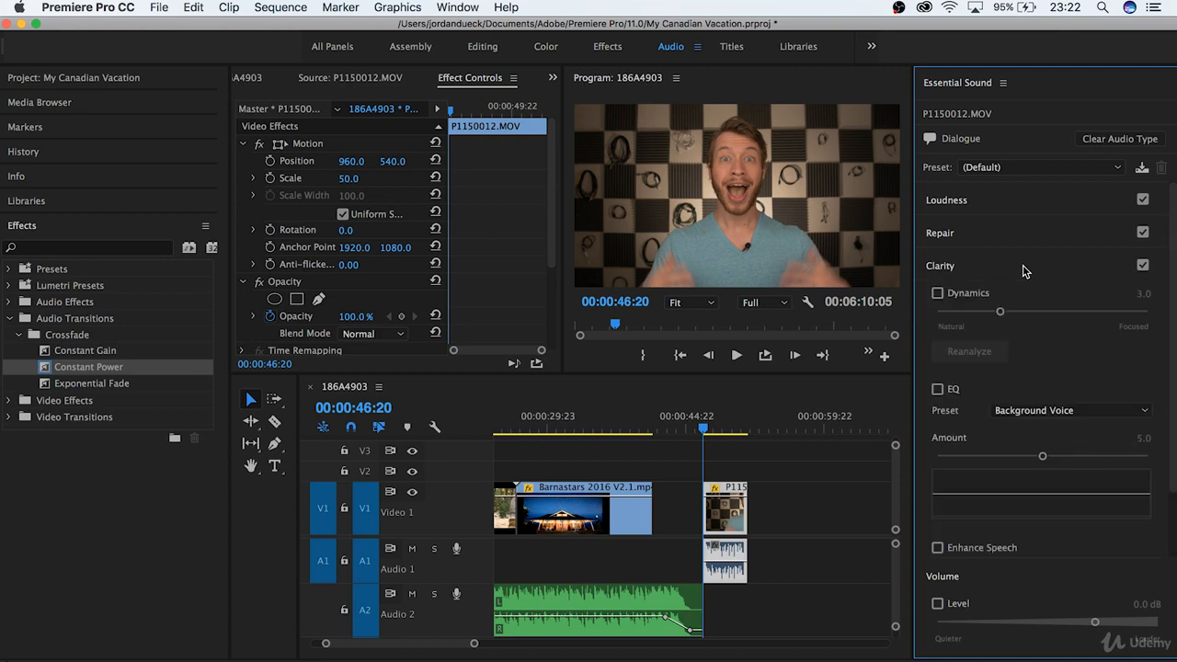
pyautogui.click(938, 294)
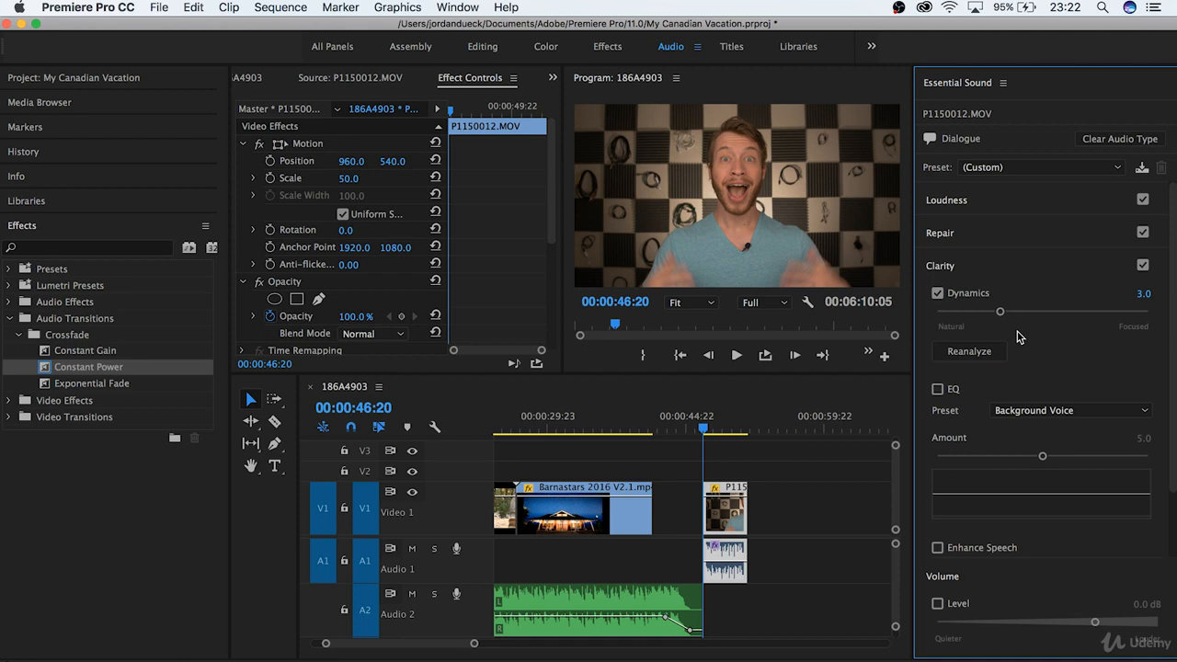
pyautogui.moveTo(1098, 312); pyautogui.dragTo(1137, 314)
pyautogui.click(938, 294)
# - Try the Intercom EQ preset on the dialogue clip and switch the EQ off again
pyautogui.click(938, 389)
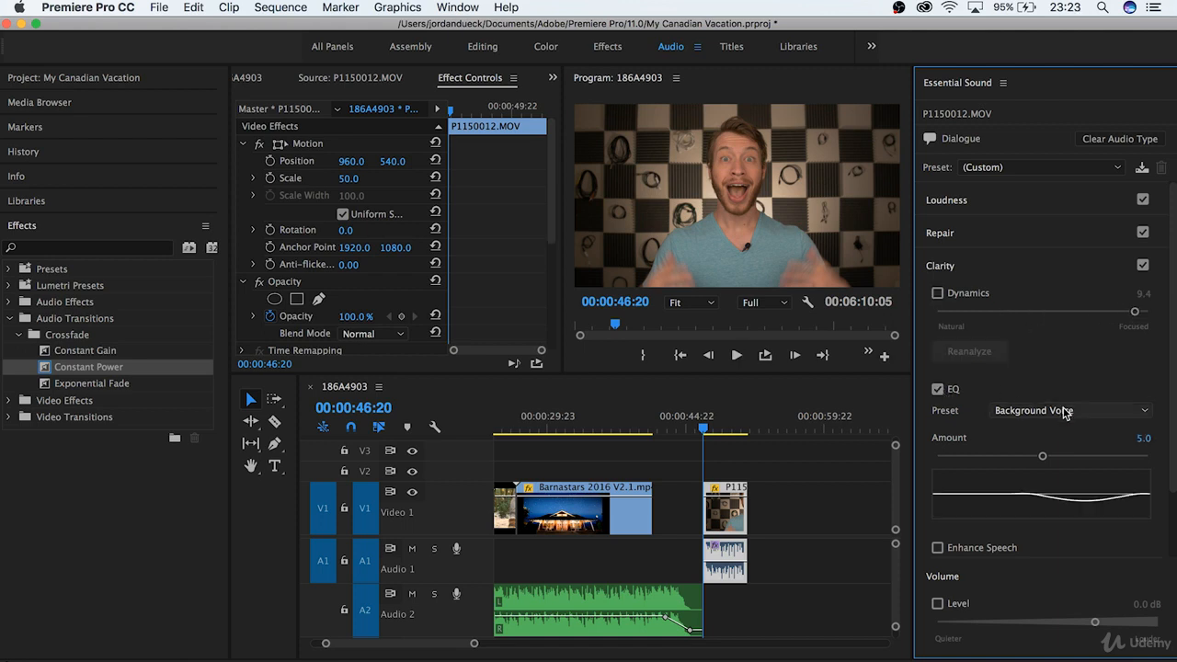
pyautogui.click(1065, 414)
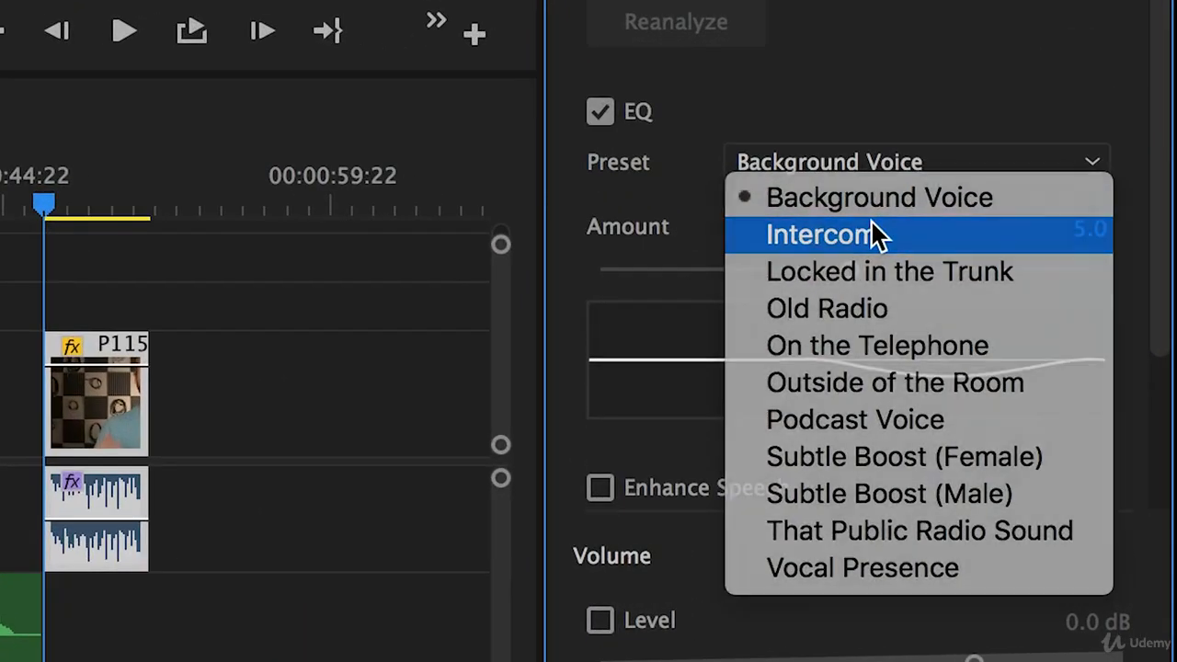
pyautogui.click(871, 235)
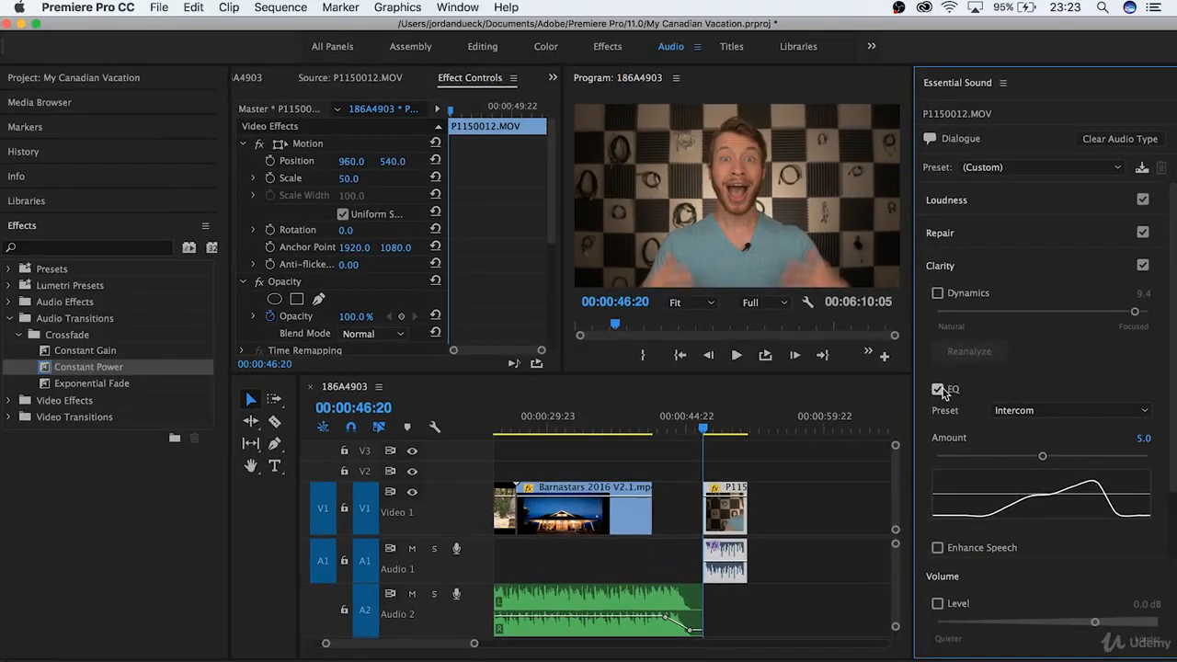
pyautogui.click(605, 114)
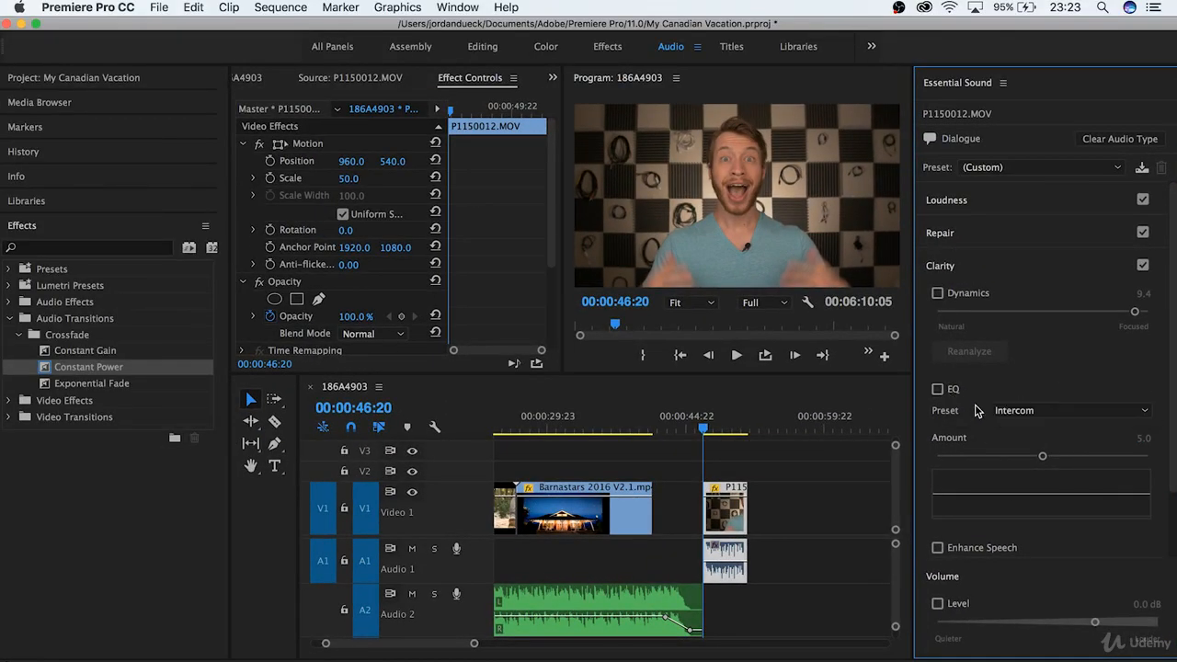
# - Re-enable the Intercom EQ, raise its amount to 10.0, and switch the EQ off
pyautogui.scroll(-2, 998, 489)
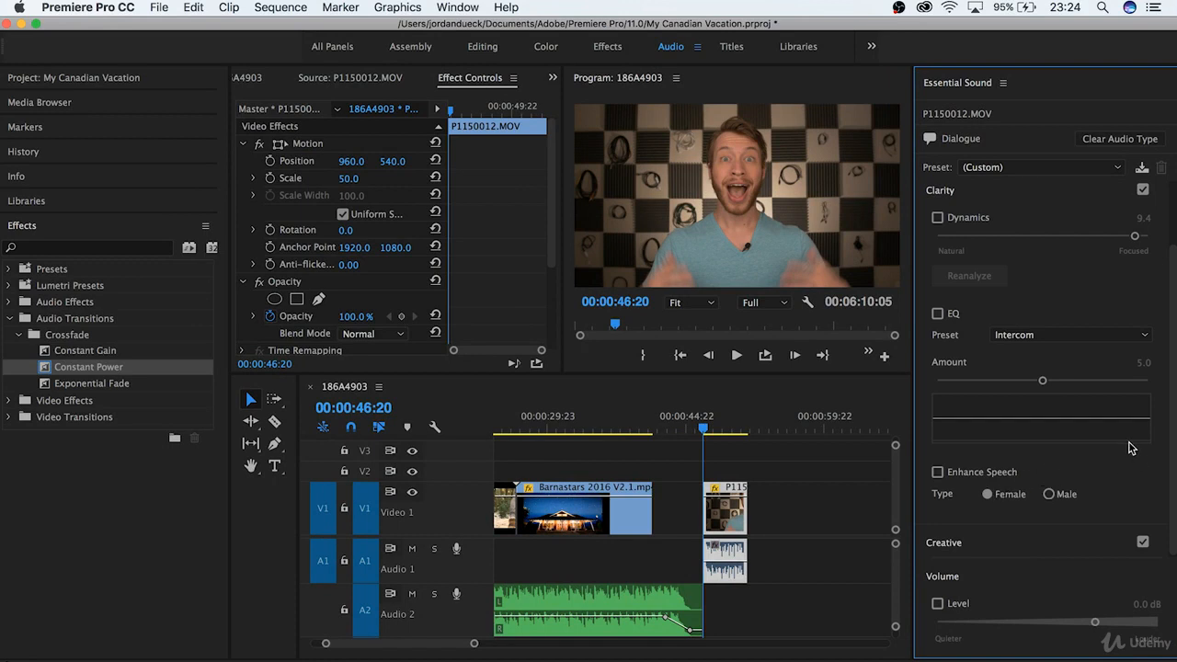
pyautogui.click(940, 317)
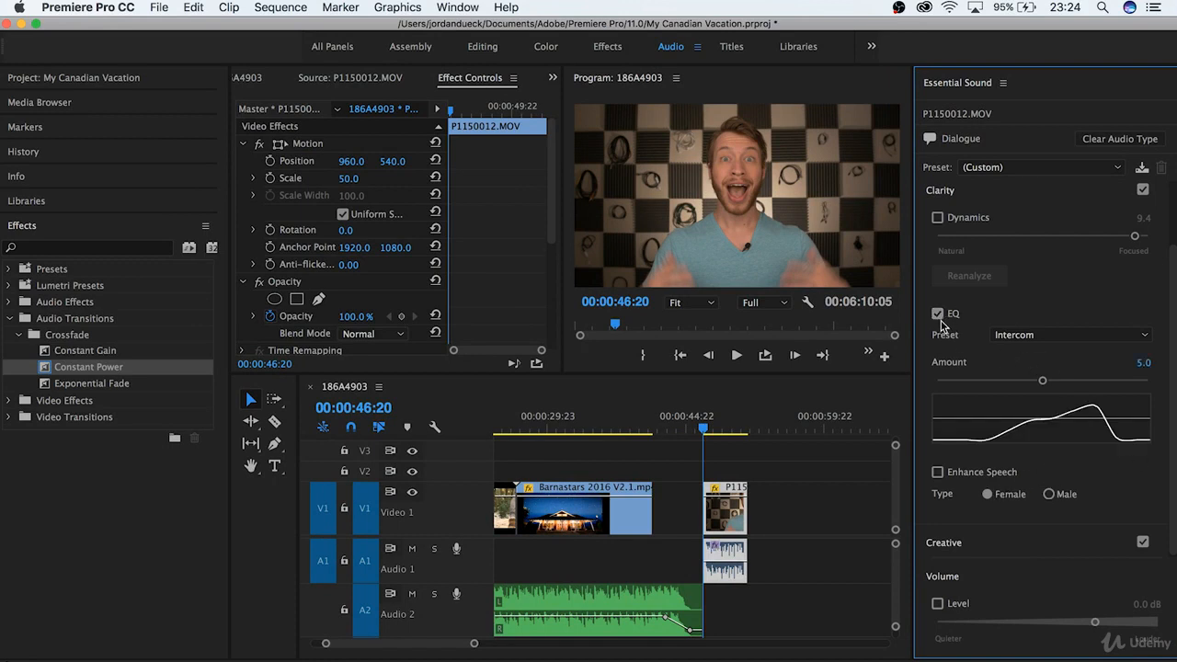
pyautogui.moveTo(1042, 381); pyautogui.dragTo(1151, 382)
pyautogui.click(939, 314)
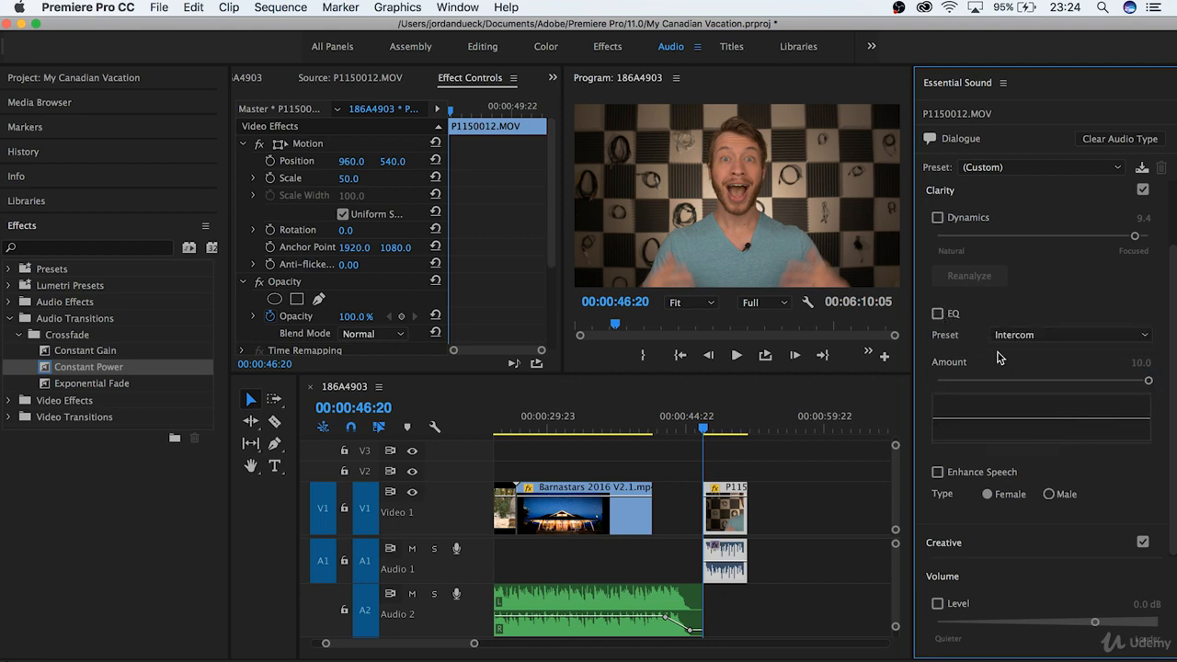
# - Try Enhance Speech with the Male type, switch it off, and close the Clarity settings
pyautogui.click(937, 472)
pyautogui.click(1050, 494)
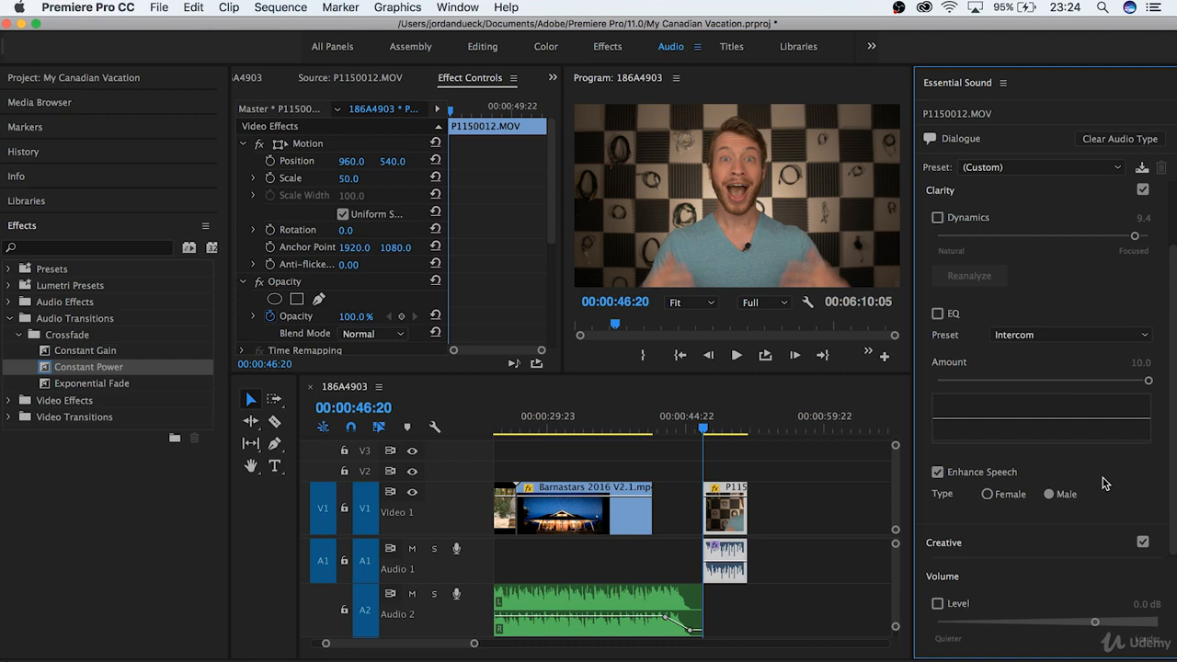
pyautogui.click(937, 473)
pyautogui.click(1012, 197)
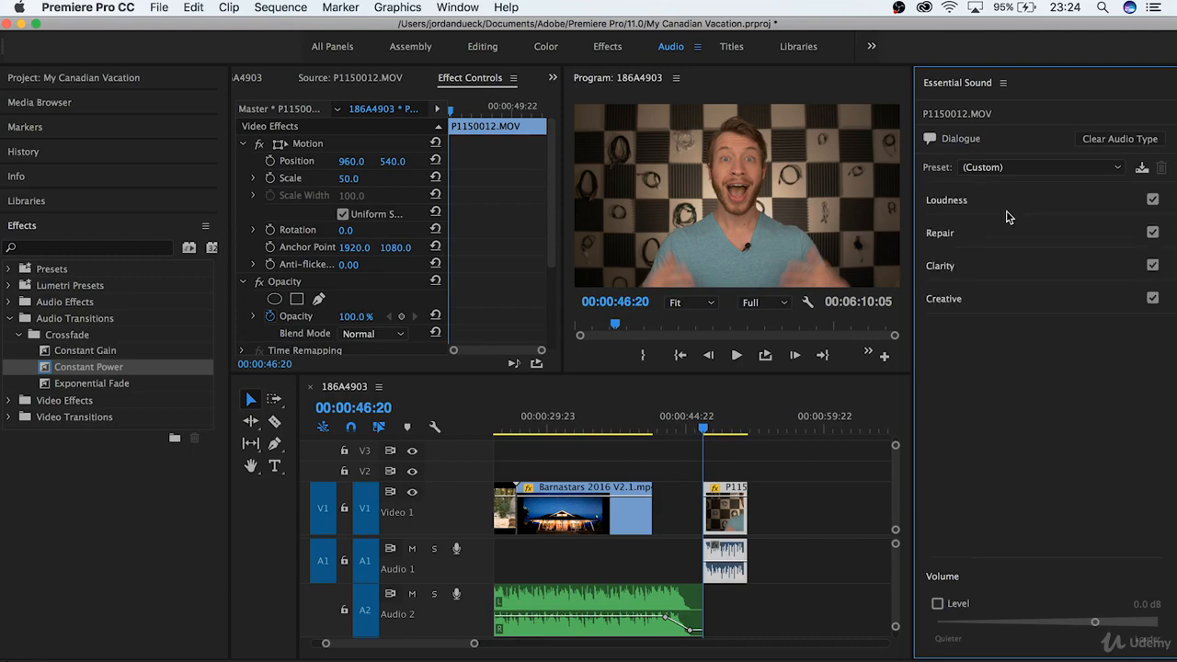
# - Try the Auditorium reverb preset in the P1150012.MOV clip's Creative settings and switch Reverb off again
pyautogui.click(995, 301)
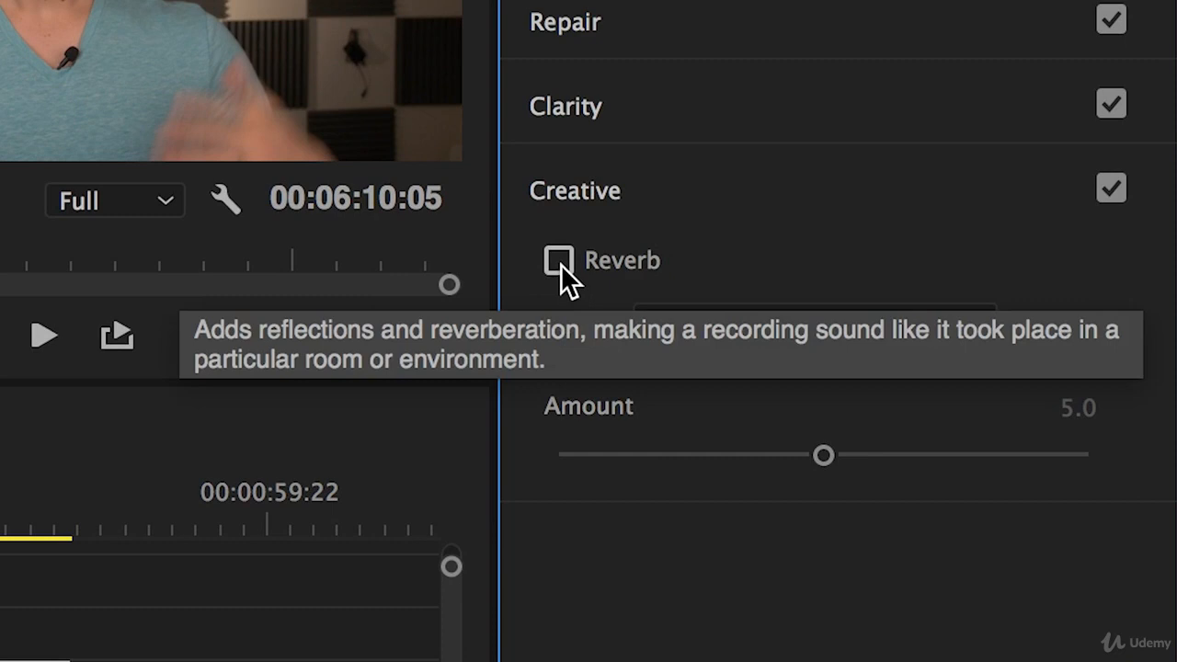
pyautogui.click(561, 263)
pyautogui.click(688, 325)
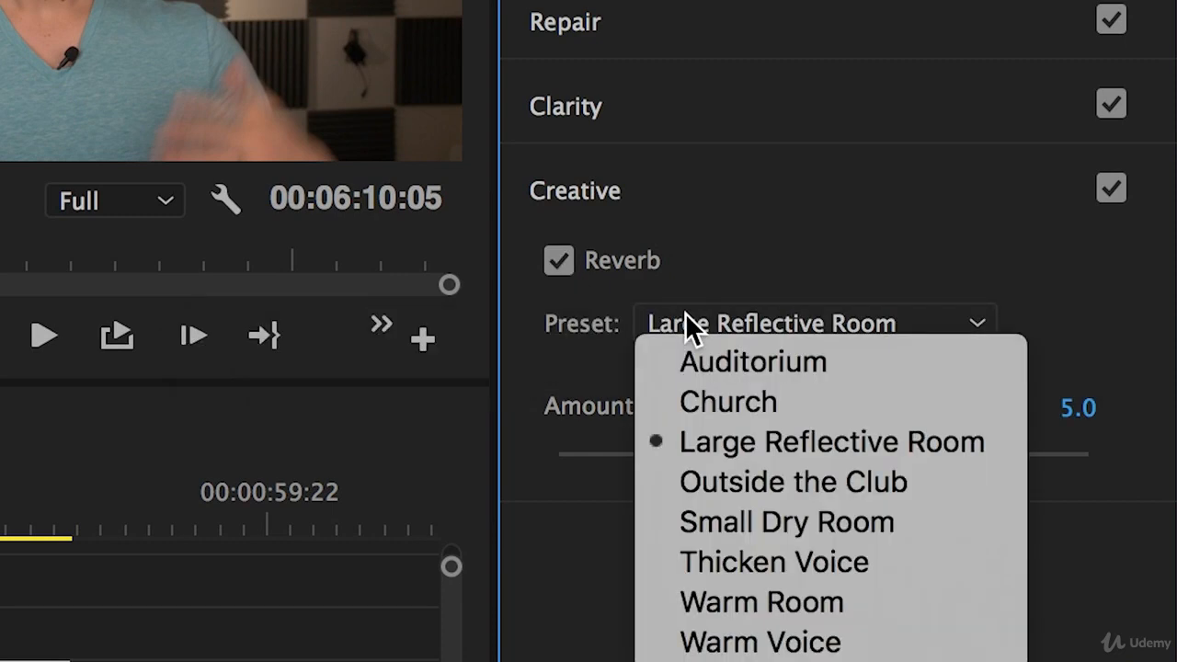
pyautogui.click(703, 360)
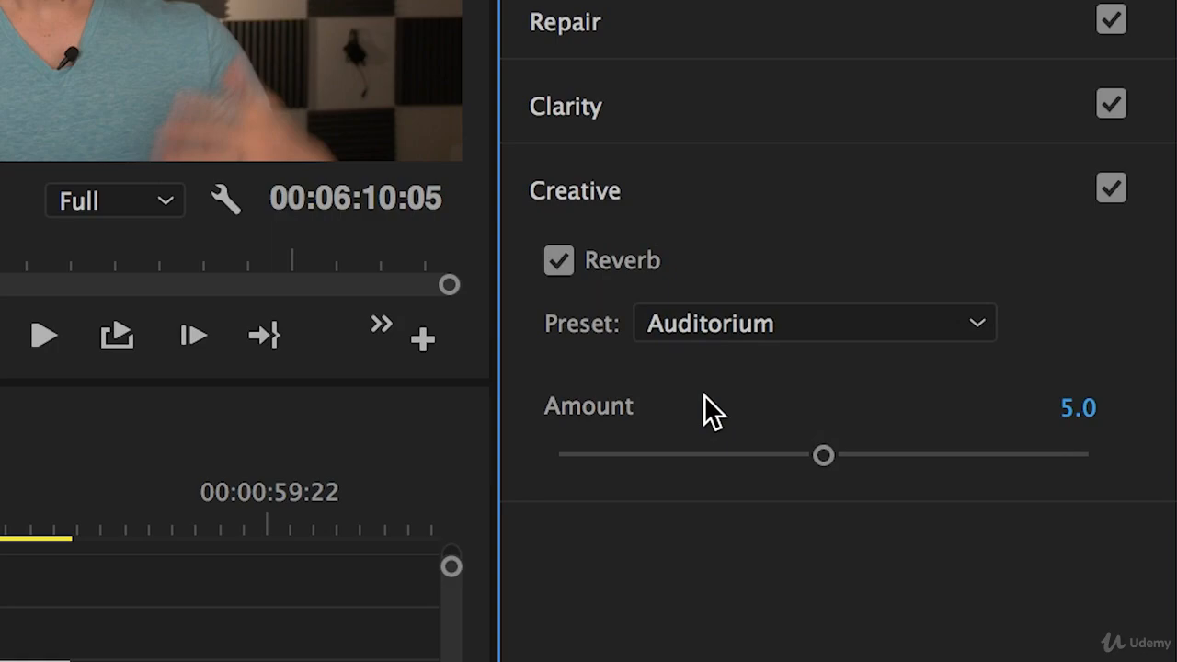
pyautogui.click(558, 260)
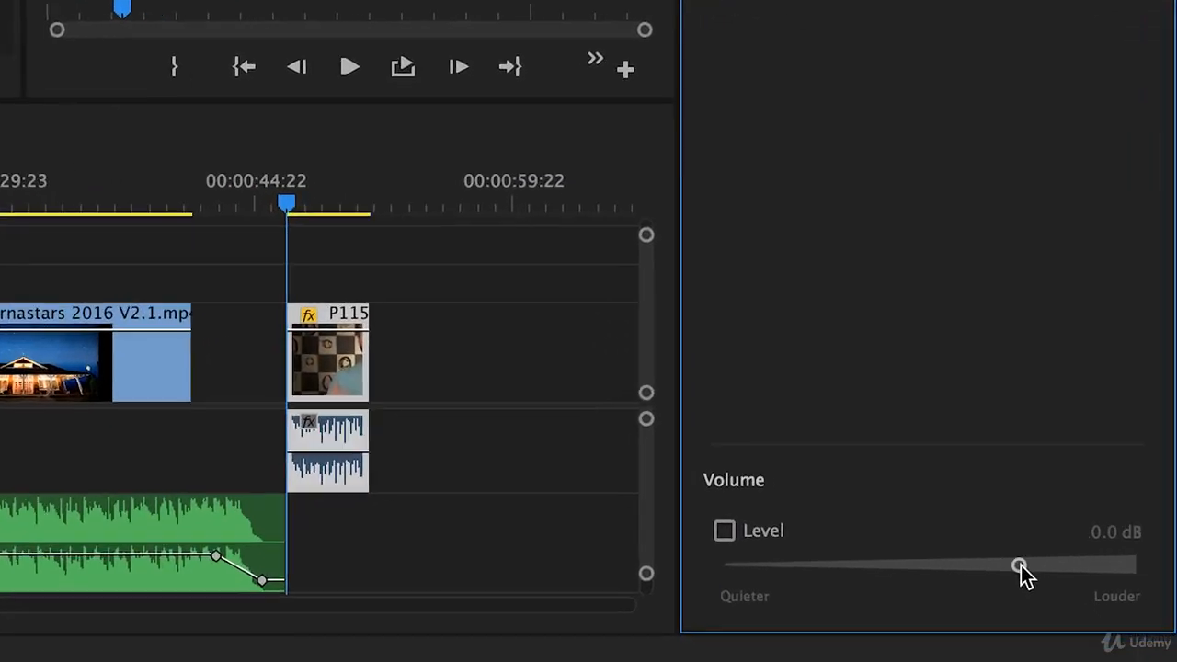
# - Try a volume level of 3.7 dB on the P1150012.MOV clip, reset it, and clear the Dialogue audio type
pyautogui.moveTo(1096, 623); pyautogui.dragTo(1092, 623)
pyautogui.moveTo(956, 554); pyautogui.dragTo(1084, 557)
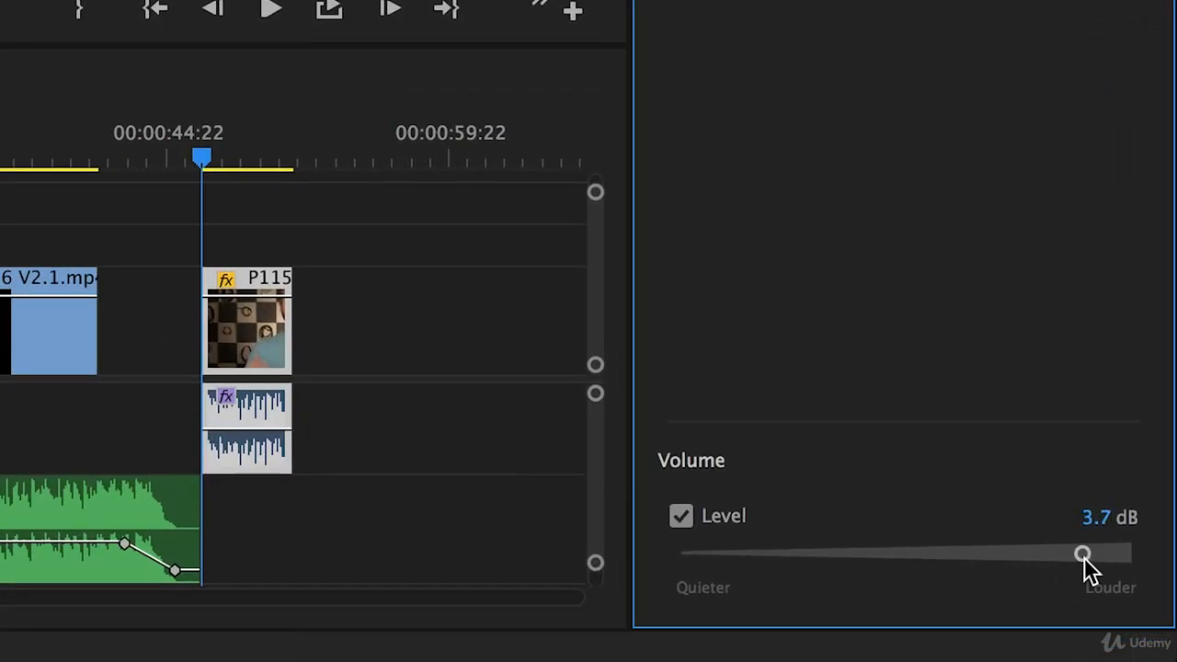
pyautogui.doubleClick(1085, 558)
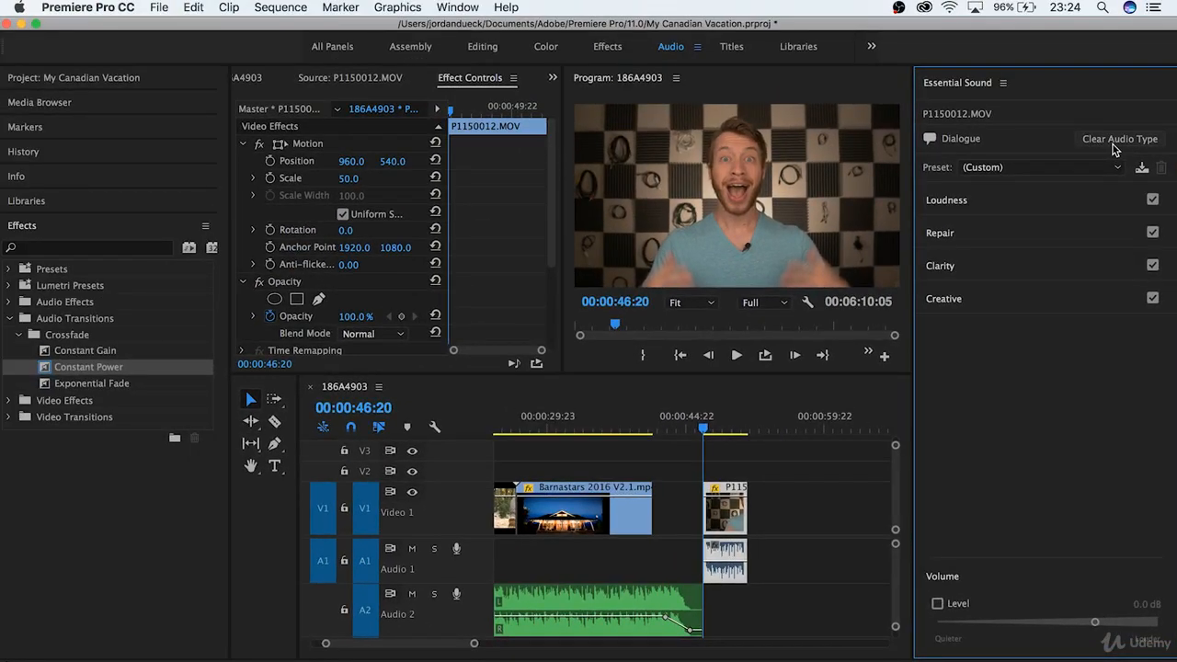
pyautogui.click(1112, 143)
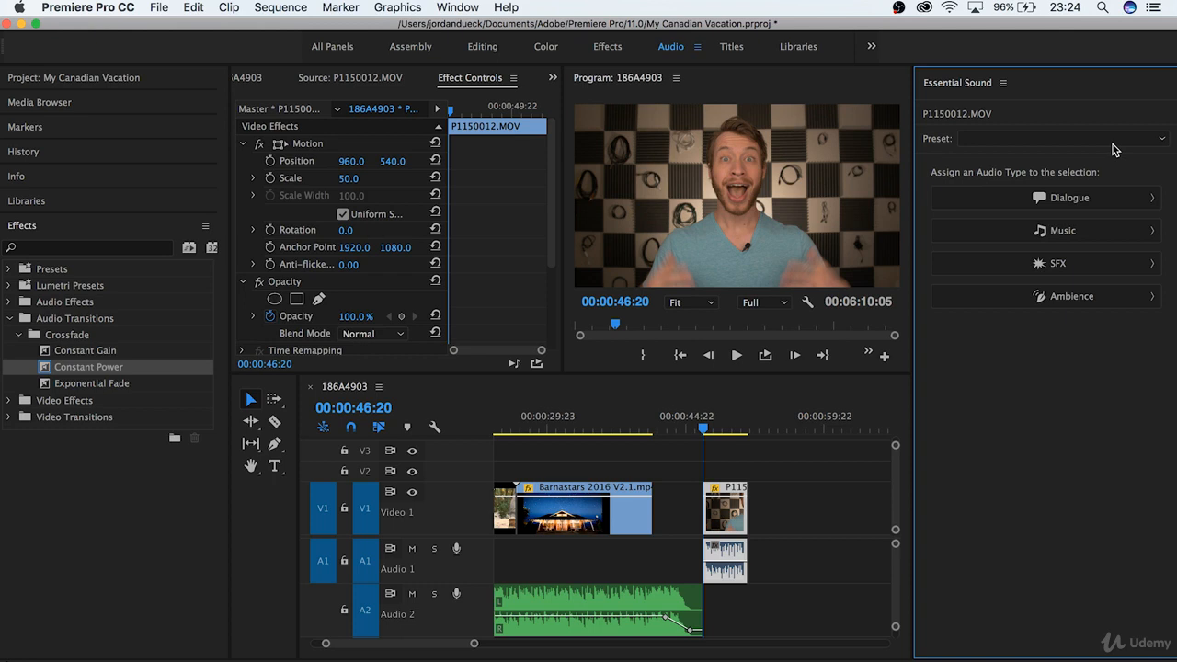
# - Assign the Music audio type to the Hip Hop Vlogging clip and auto-match its loudness
pyautogui.click(646, 607)
pyautogui.click(1025, 231)
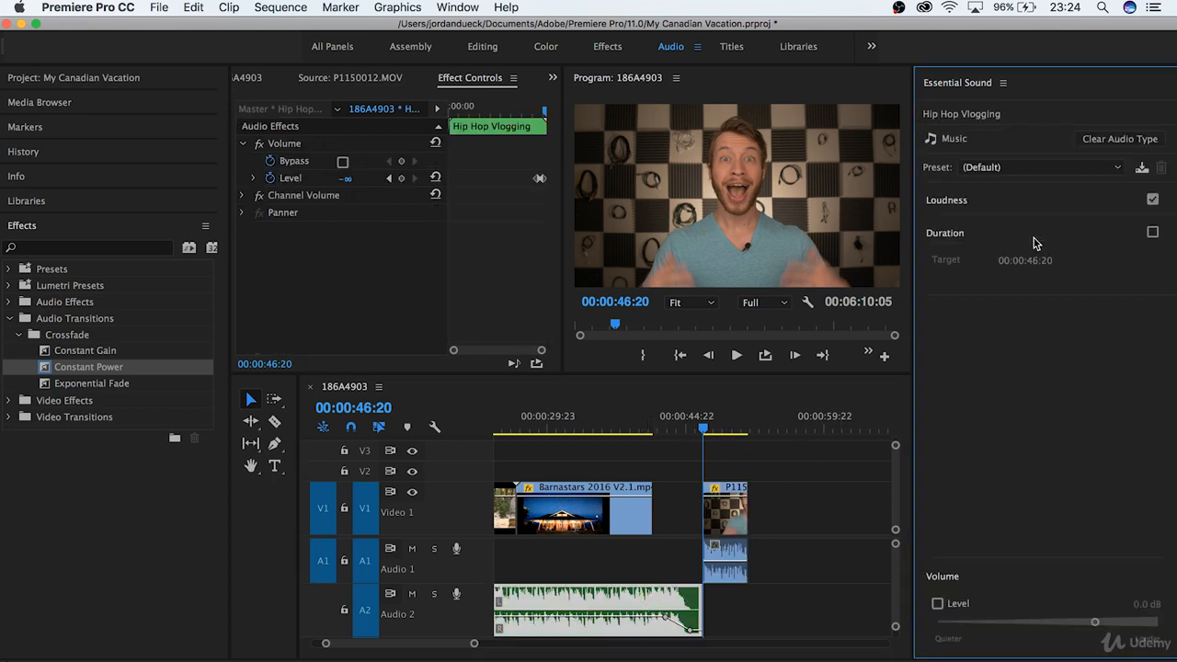
pyautogui.click(1013, 212)
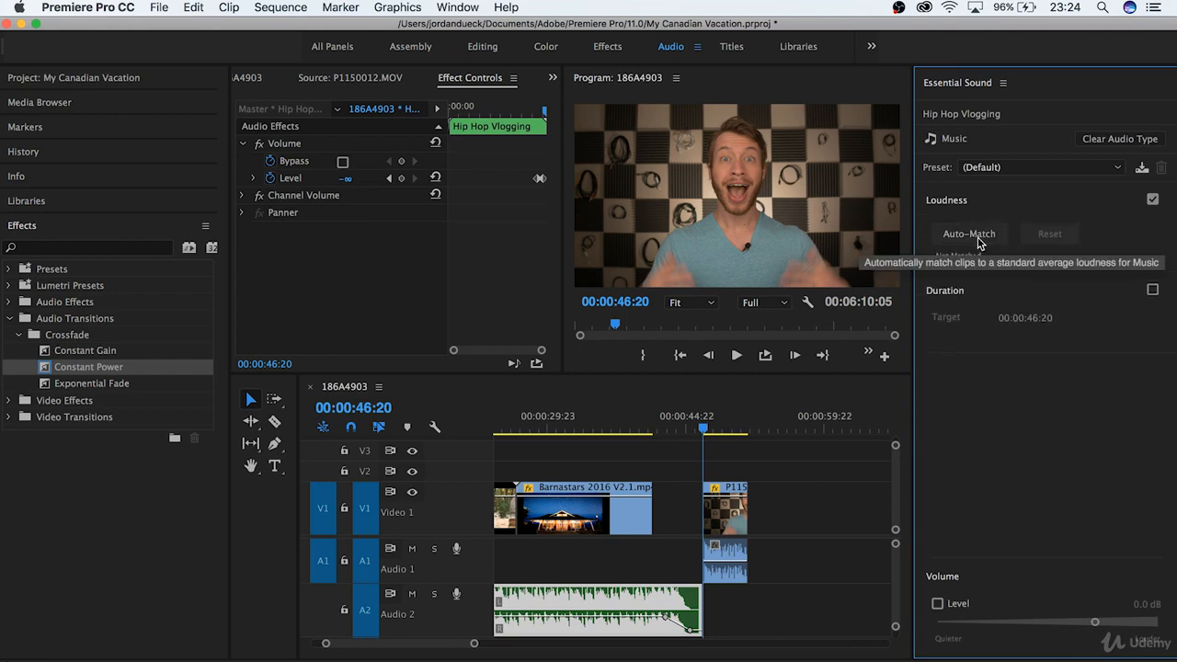
pyautogui.press('-')
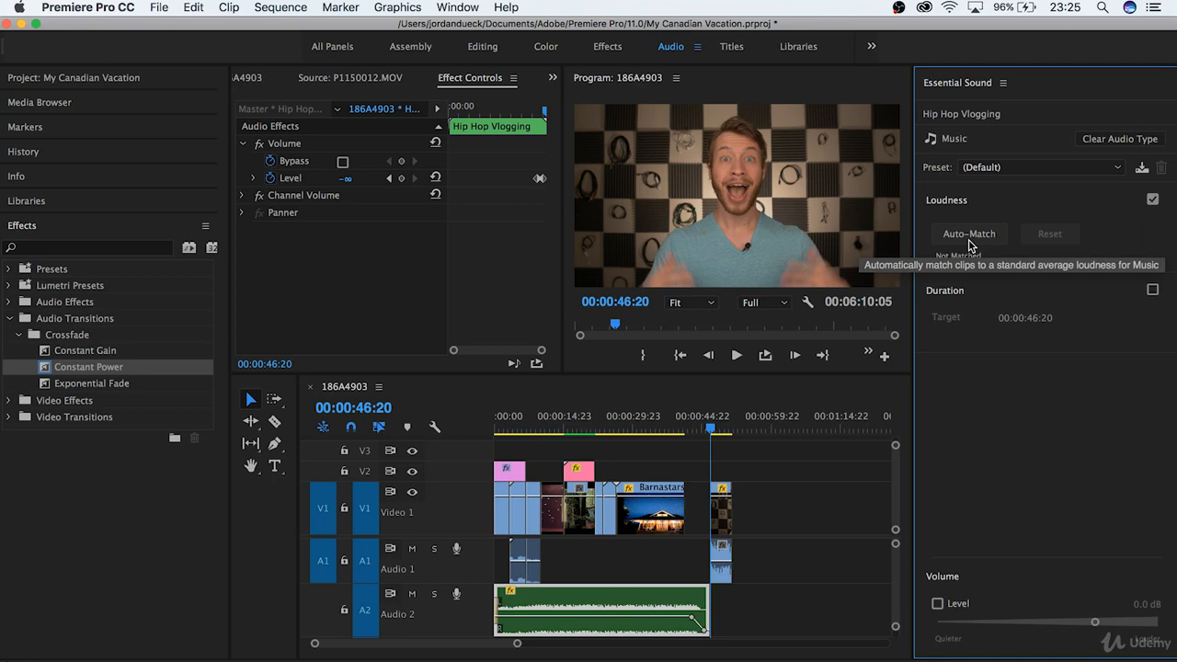
pyautogui.click(969, 241)
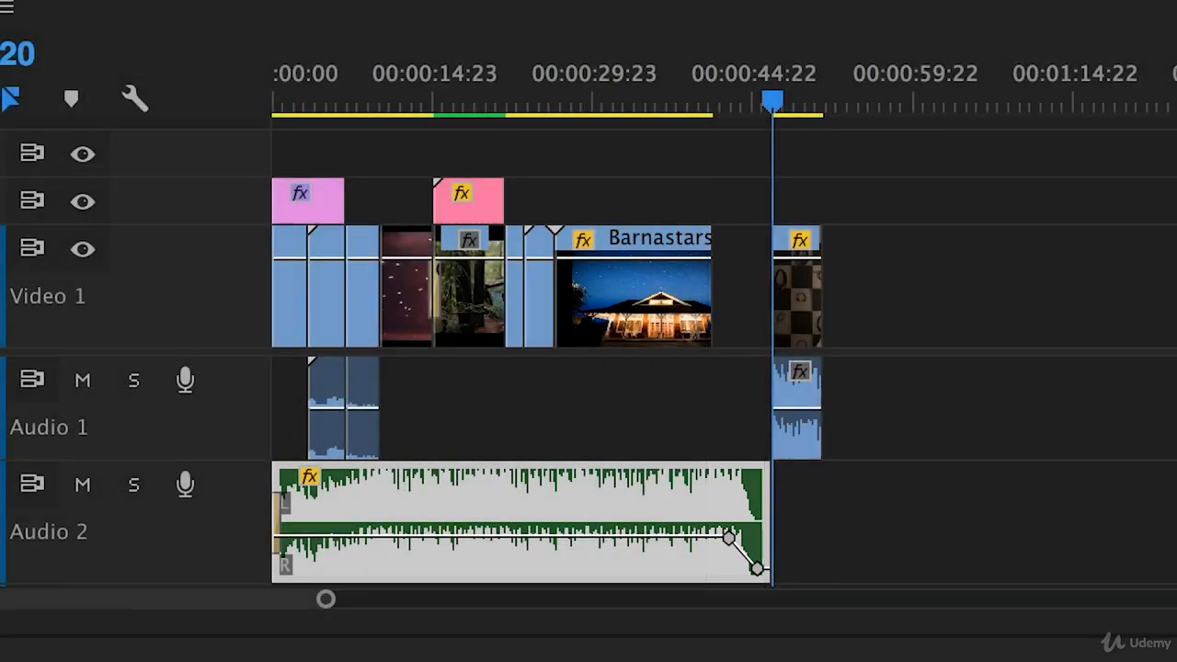
# - Set the Hip Hop Vlogging clip's target duration to 00:00:41:00
pyautogui.click(716, 99)
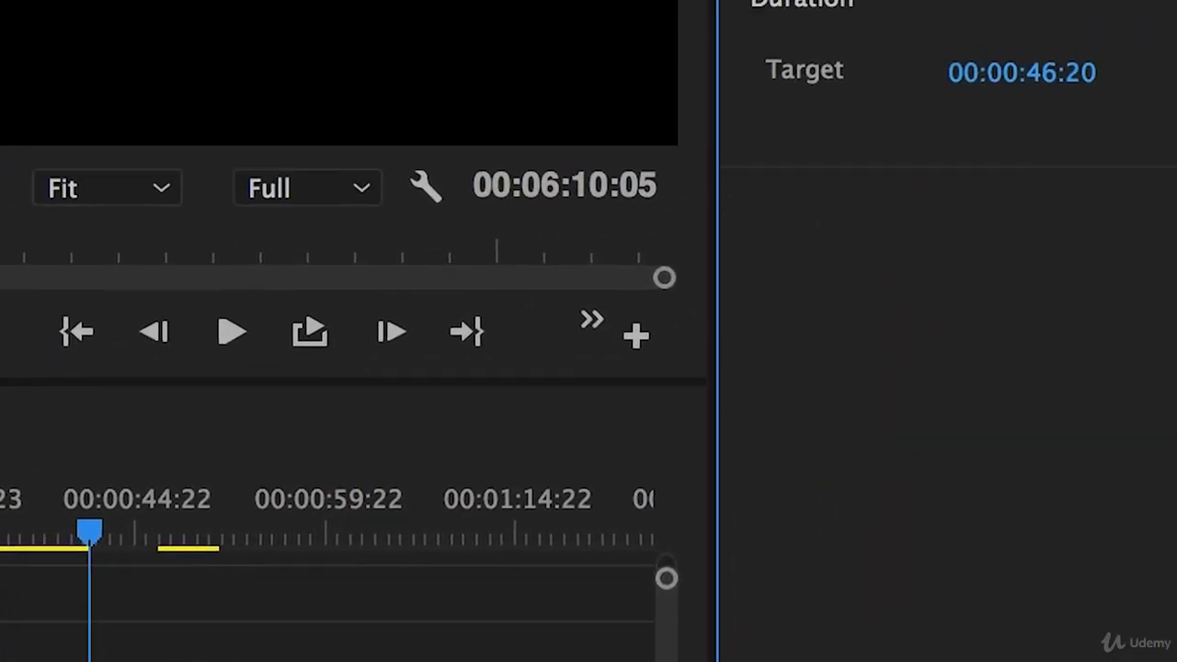
pyautogui.click(1046, 73)
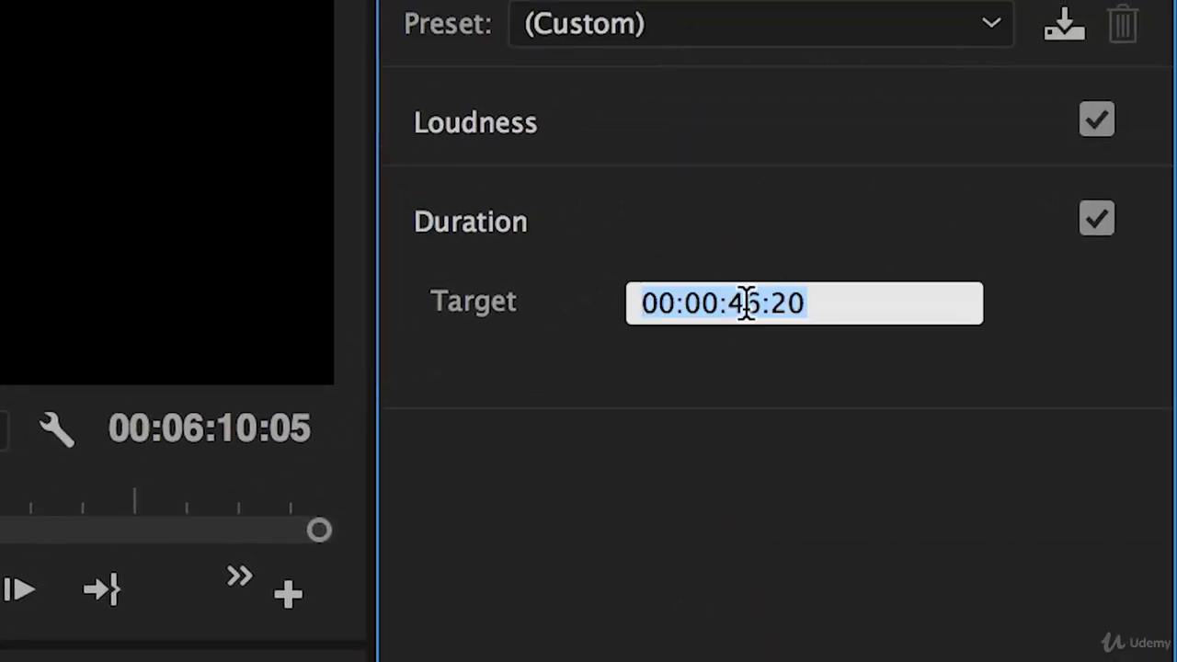
pyautogui.click(762, 302)
pyautogui.press('BackSpace')
pyautogui.write('1')
pyautogui.click(781, 304)
pyautogui.press('BackSpace')
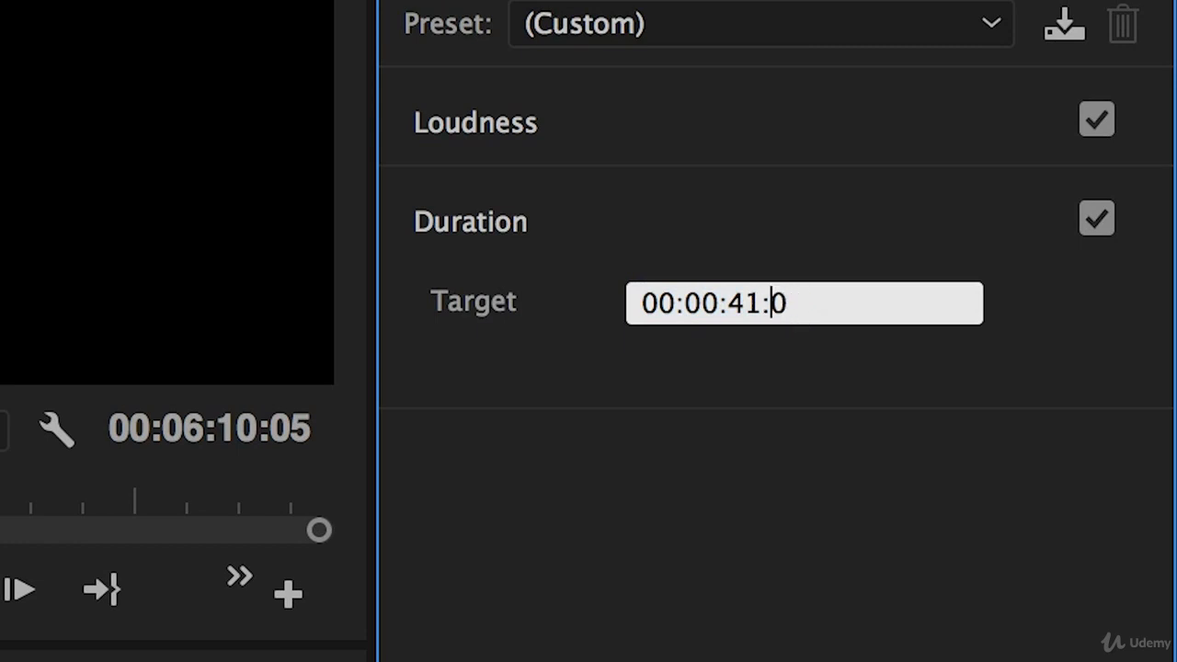
pyautogui.write('0')
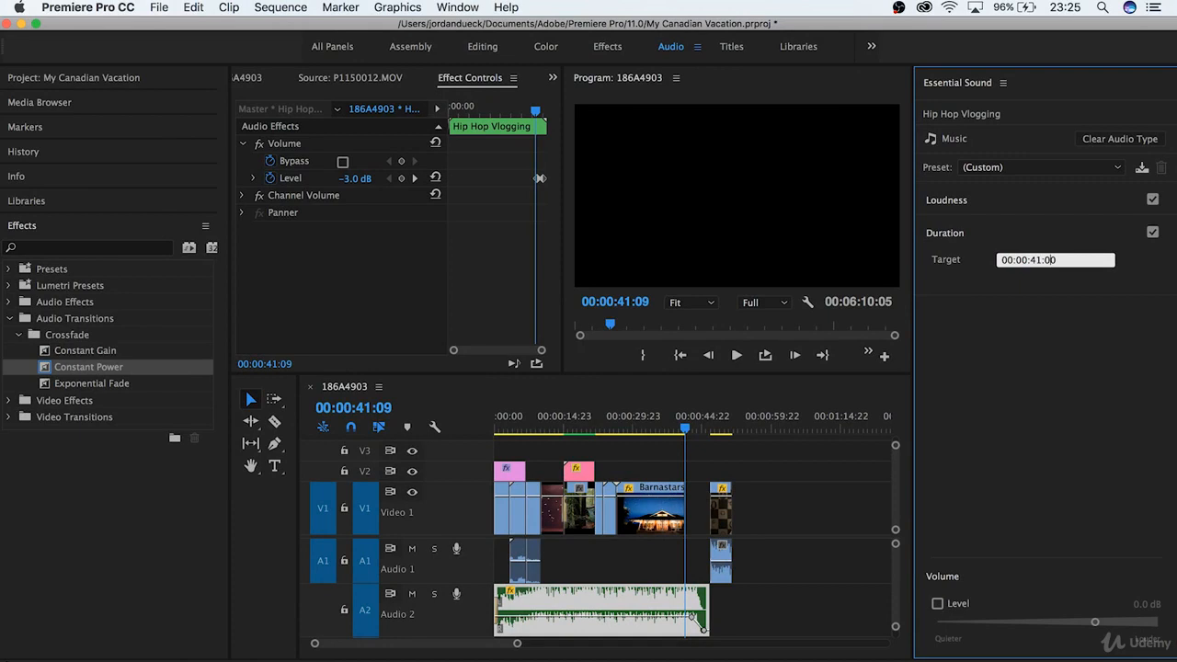
pyautogui.click(1083, 351)
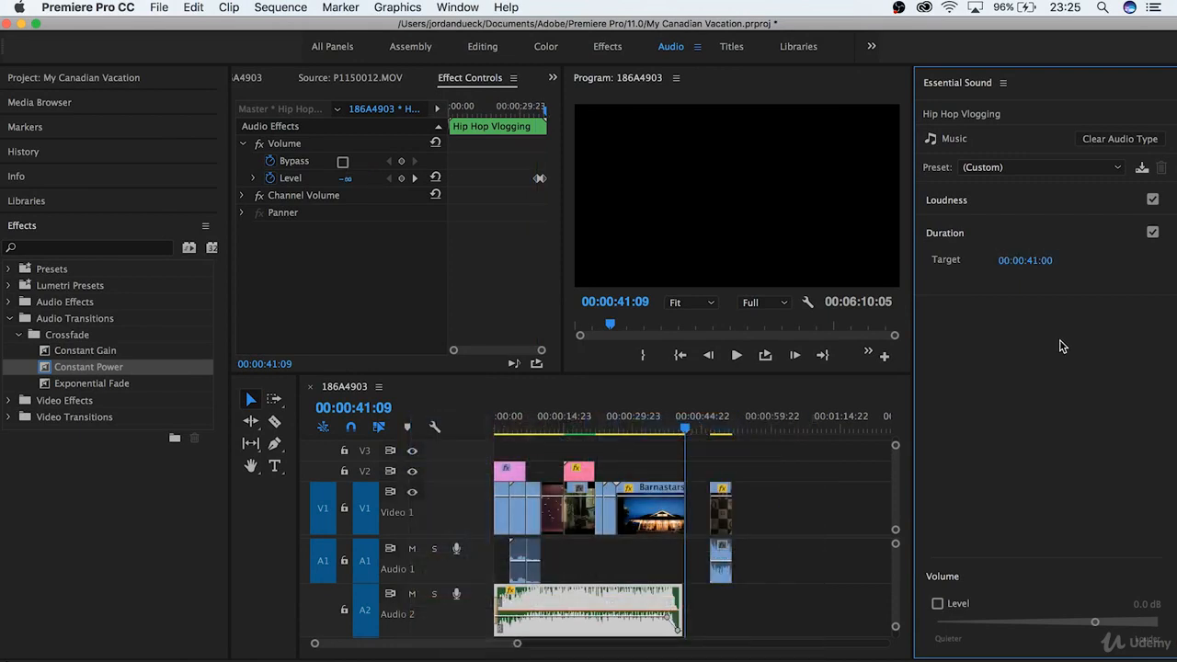
# - Play the sequence from the start and clear the Hip Hop Vlogging clip's Music audio type
pyautogui.click(496, 431)
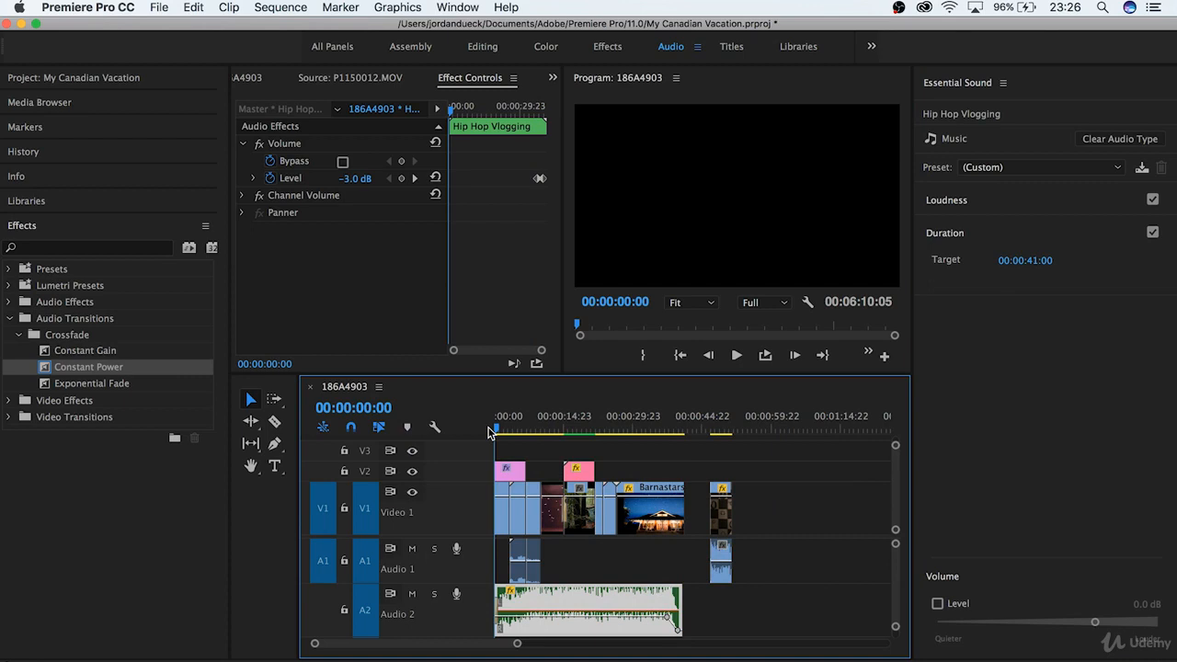
pyautogui.press('space')
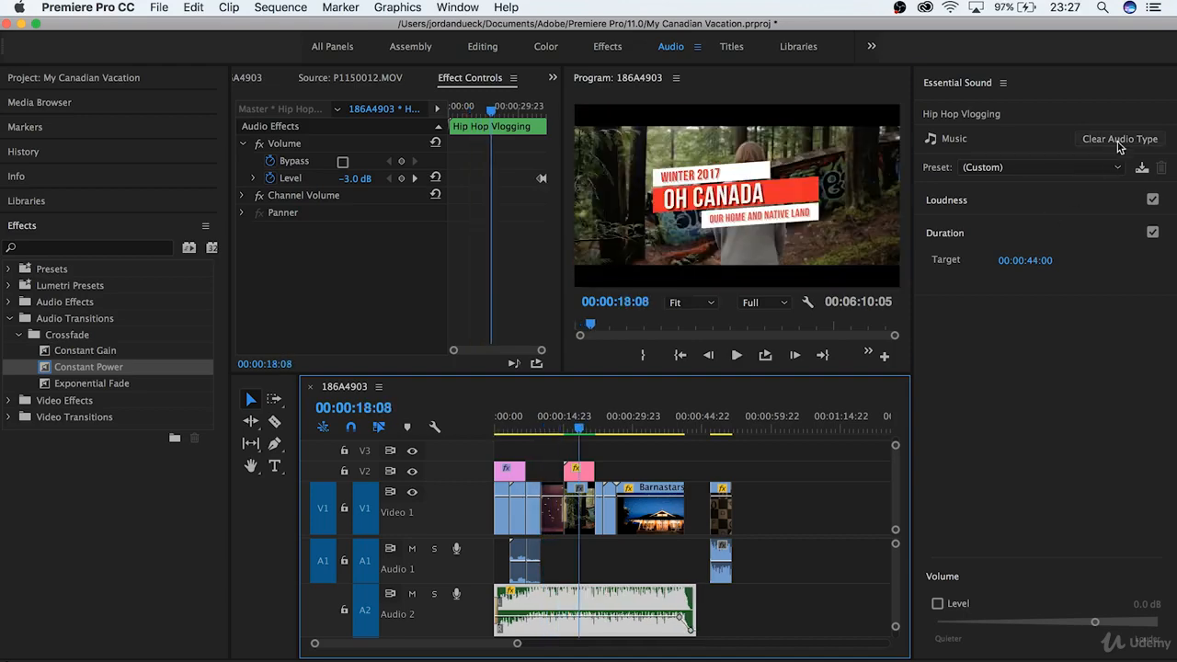
pyautogui.click(1119, 141)
# - Assign the SFX audio type to the P1150012.MOV clip and review its Loudness and Creative settings
pyautogui.click(722, 573)
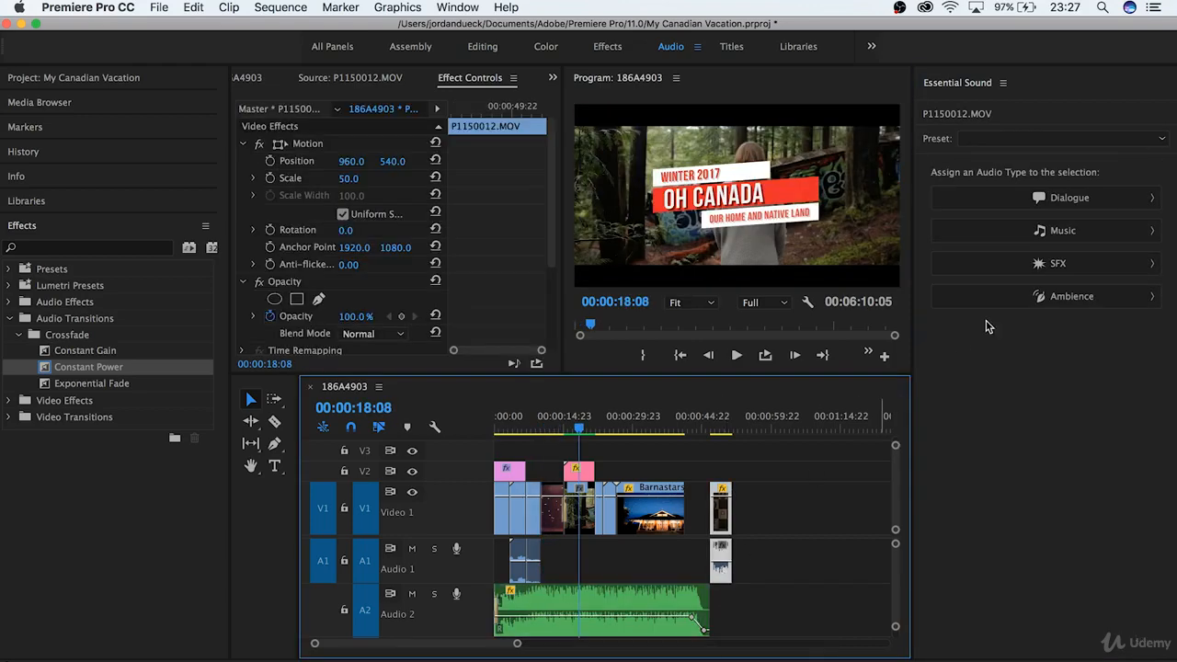
pyautogui.click(967, 265)
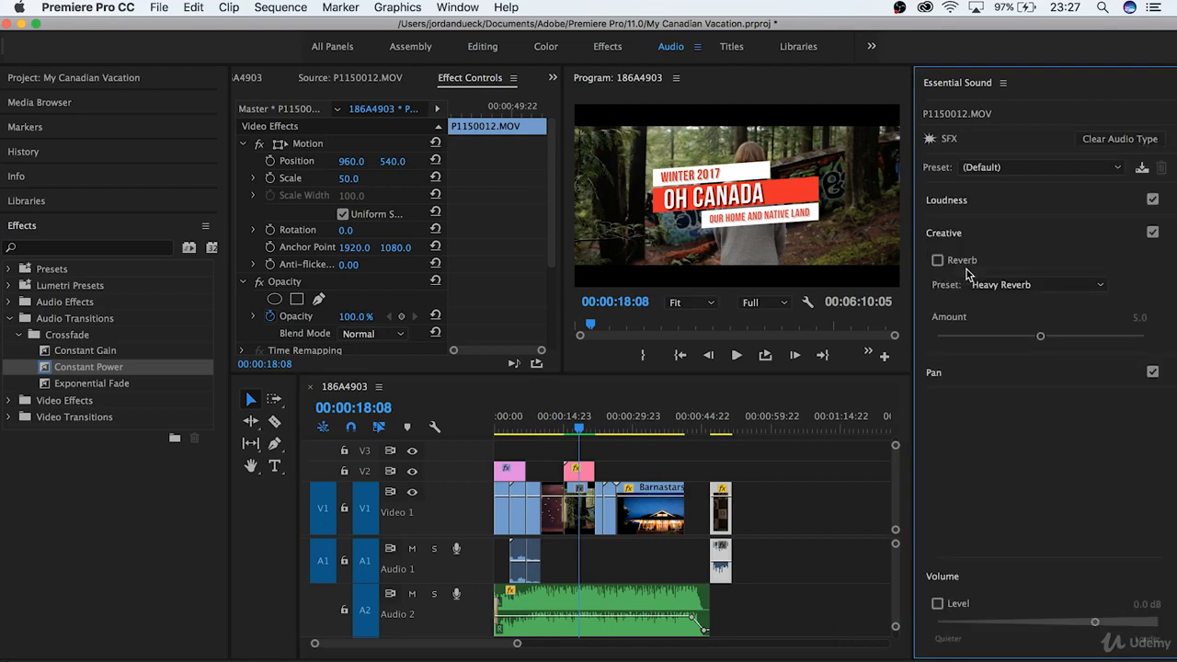
pyautogui.click(1016, 208)
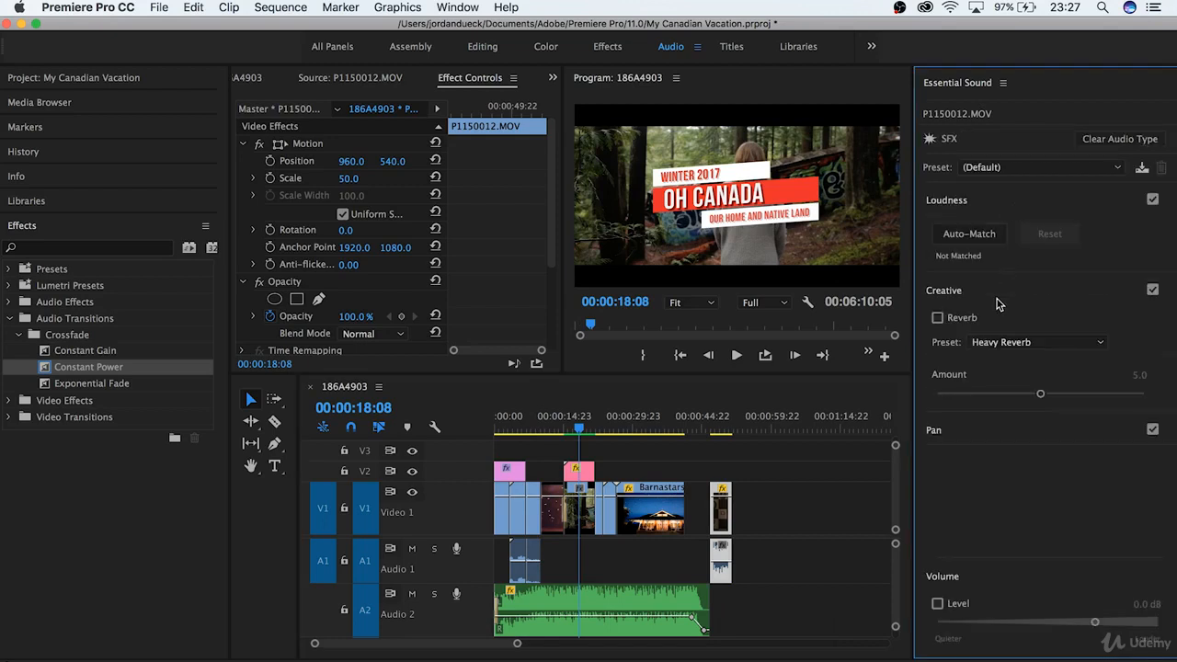
pyautogui.click(999, 200)
pyautogui.click(997, 235)
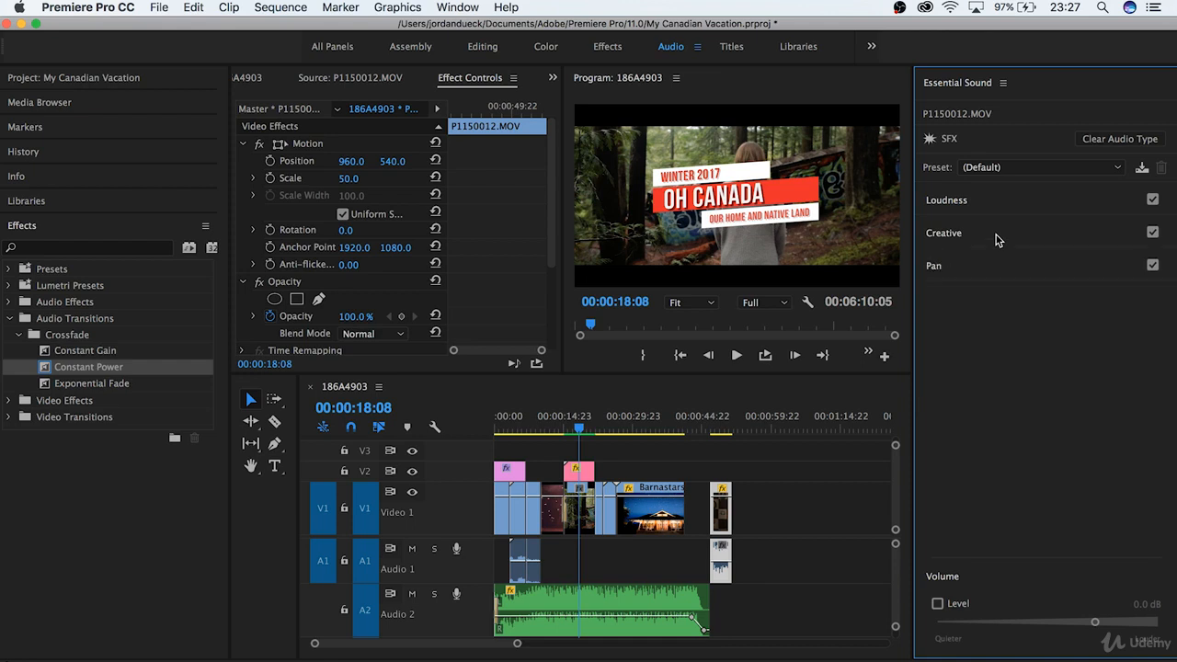
# - Try panning the P1150012.MOV clip's sound fully right, reset the pan position, and clear the SFX audio type
pyautogui.click(981, 268)
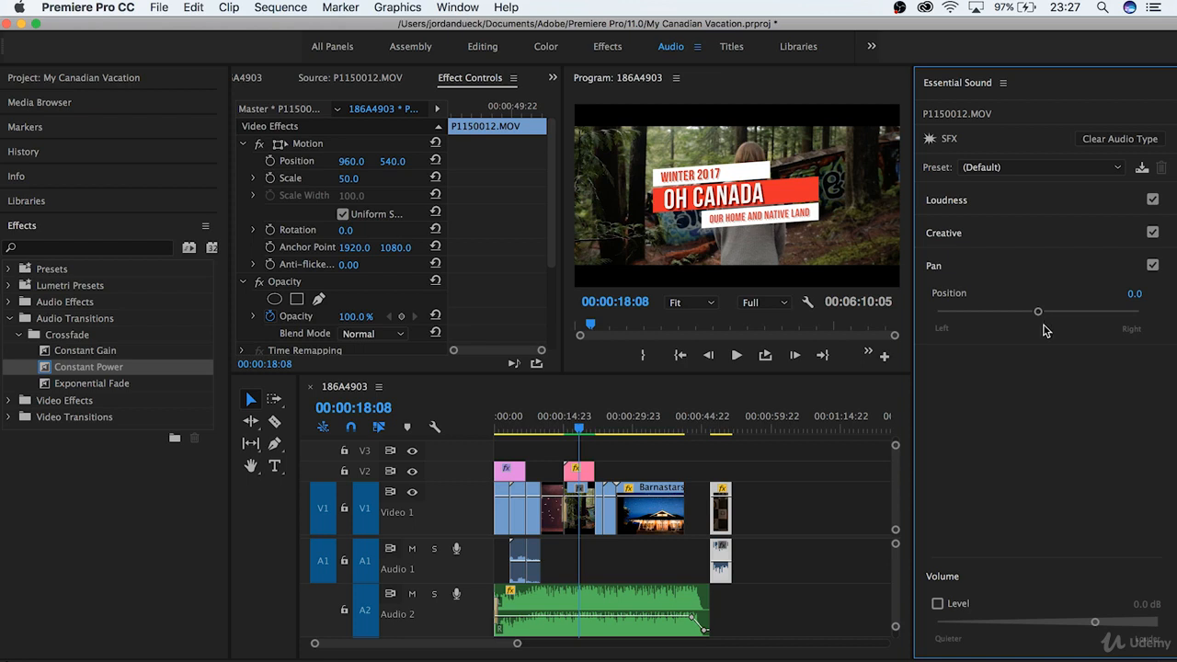
pyautogui.moveTo(1038, 312); pyautogui.dragTo(1150, 313)
pyautogui.doubleClick(1144, 313)
pyautogui.click(1099, 140)
# - Assign the Ambience audio type to the P1150012.MOV clip and show its Stereo Width settings
pyautogui.click(1017, 294)
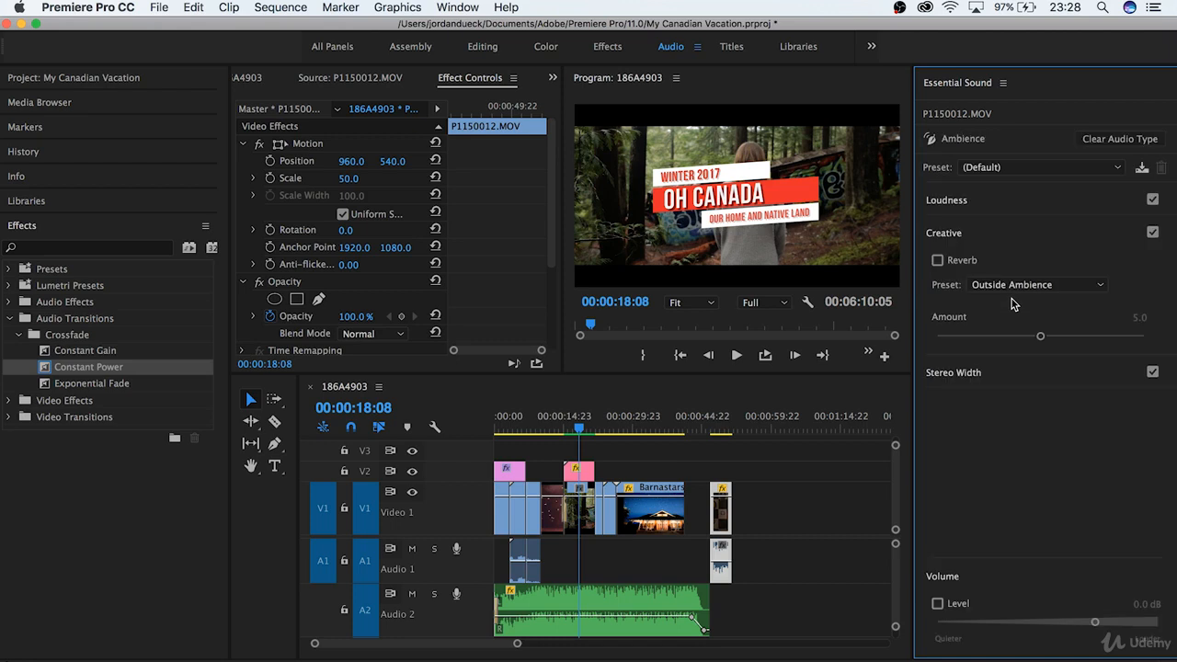
pyautogui.click(1026, 236)
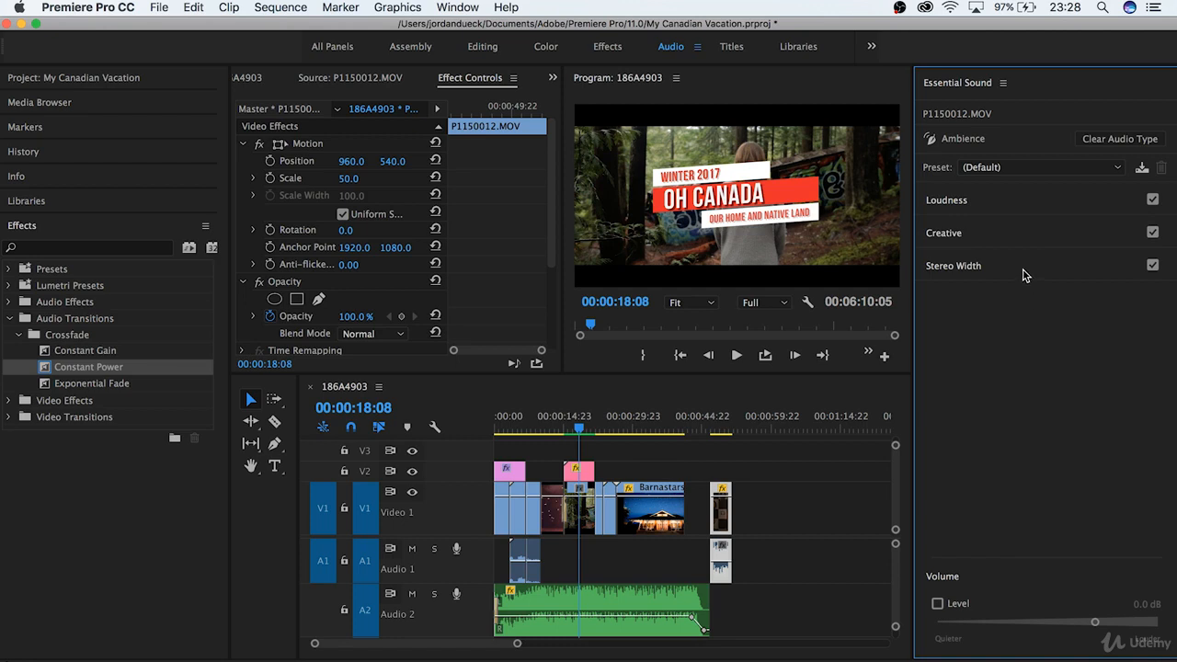
pyautogui.click(1025, 275)
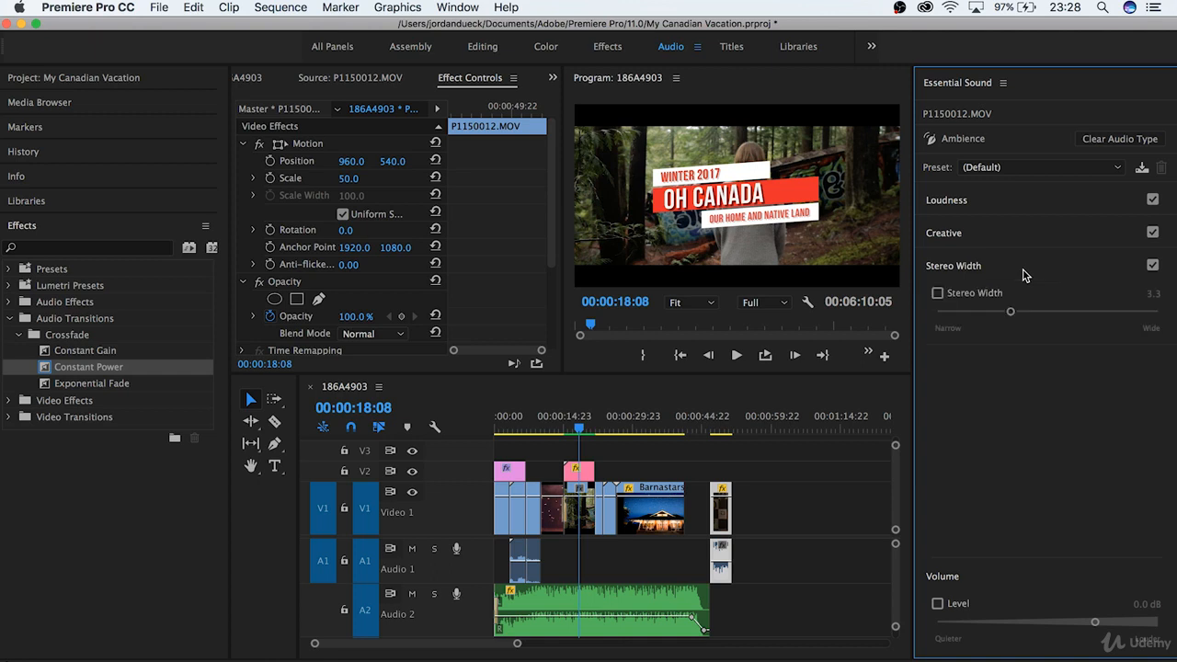
# - Try Stereo Width at its widest, switch it off, clear the Ambience audio type, and deselect the clip
pyautogui.click(939, 293)
pyautogui.moveTo(982, 313); pyautogui.dragTo(1153, 316)
pyautogui.click(972, 294)
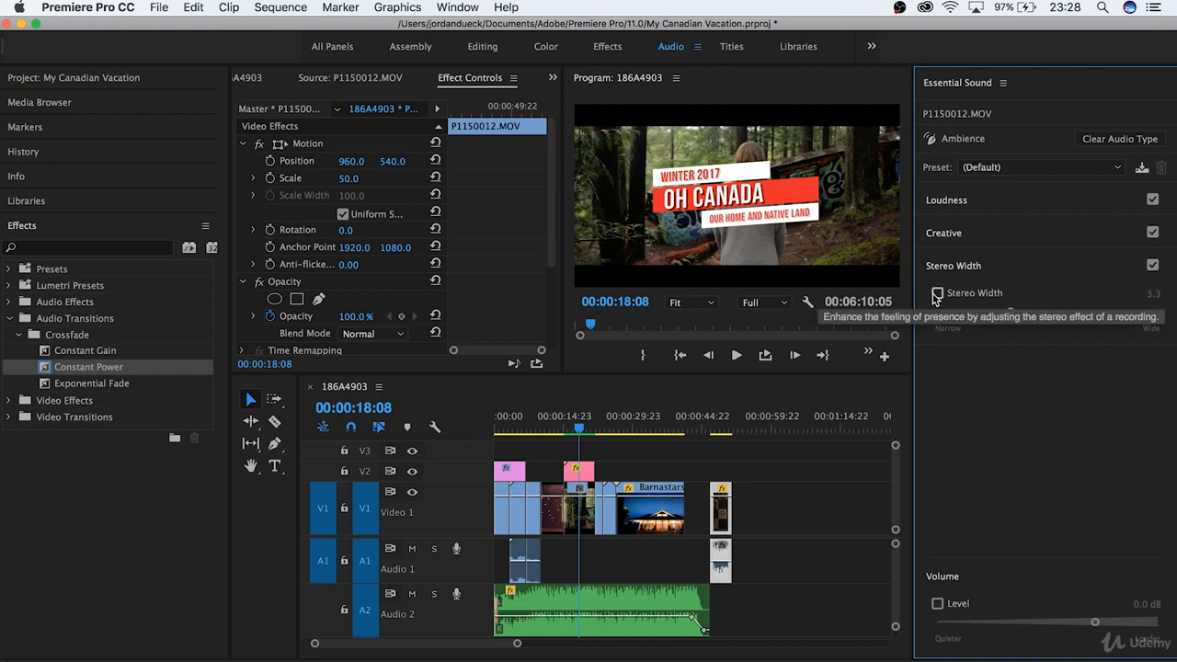
pyautogui.click(1115, 141)
pyautogui.click(833, 526)
pyautogui.click(833, 523)
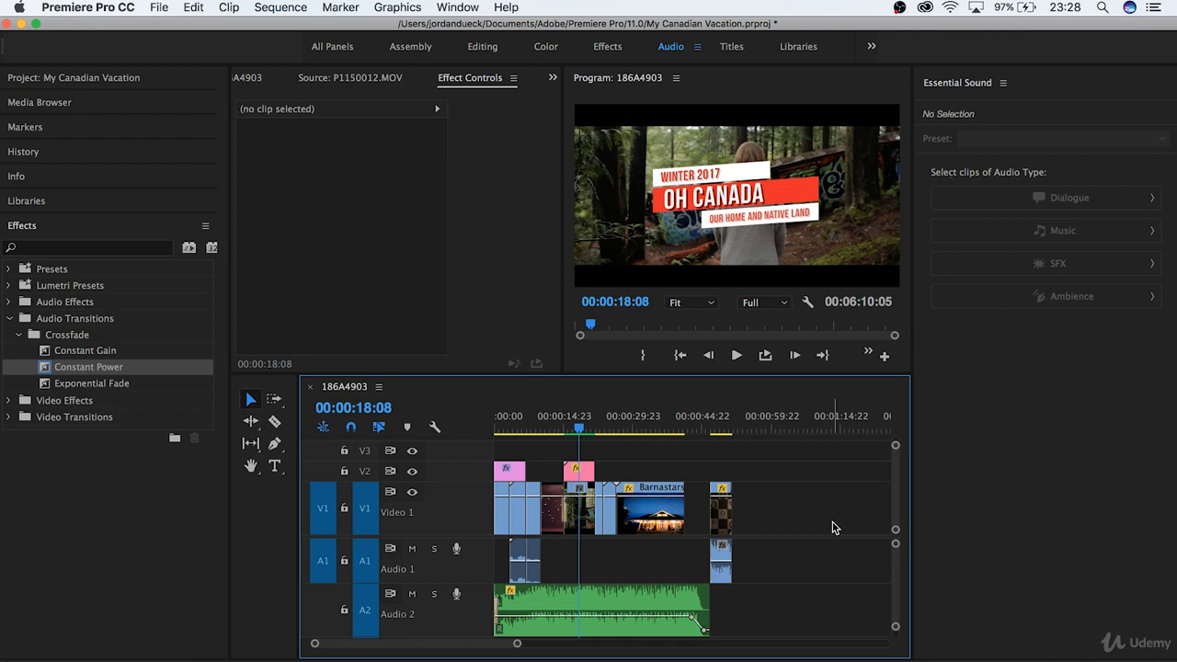
# - Play the five-track music section from 00:02:59:08 and check each track's level in the Audio Track Mixer
pyautogui.scroll(-2, 800, 613)
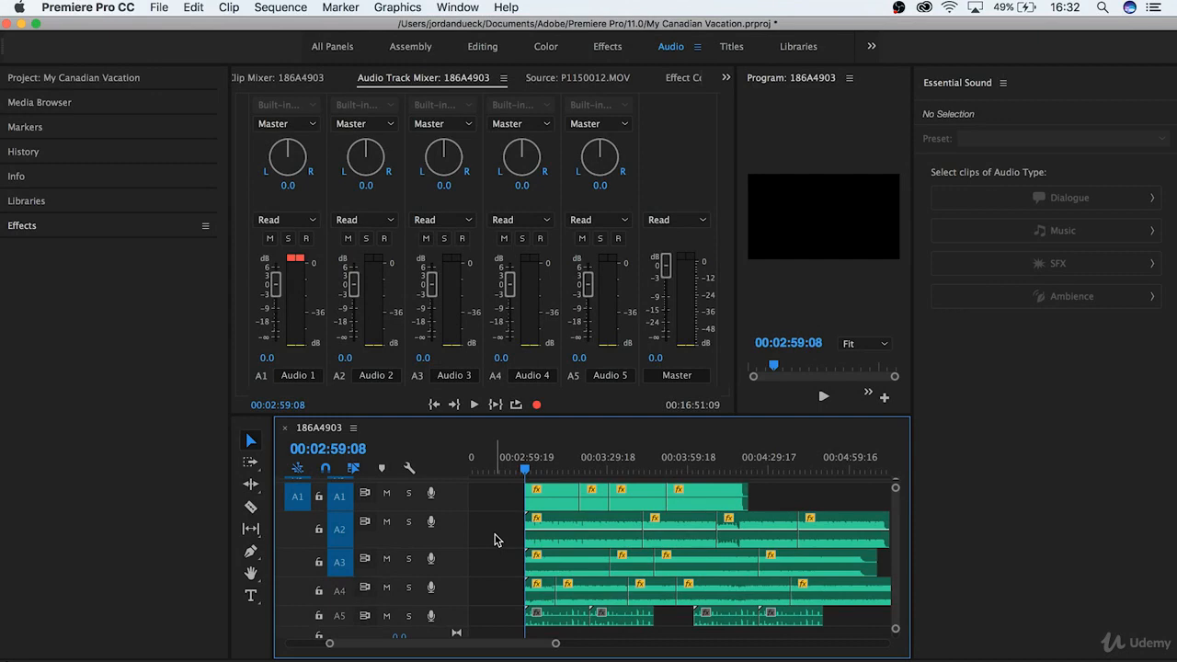
pyautogui.press('space')
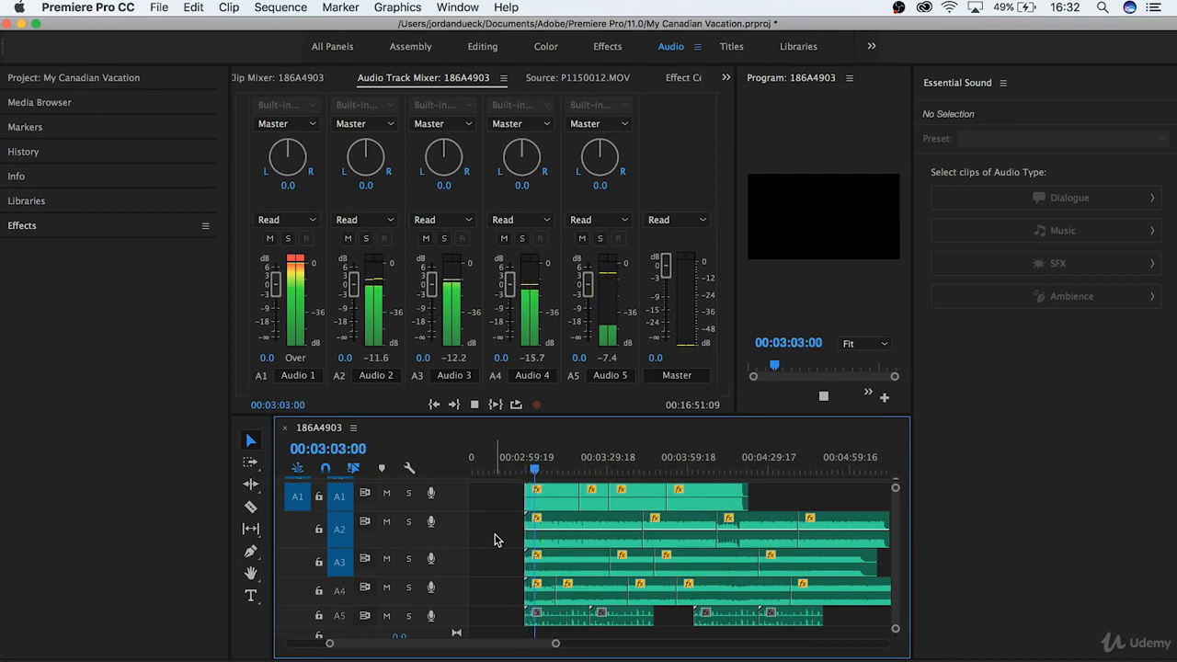
pyautogui.press('space')
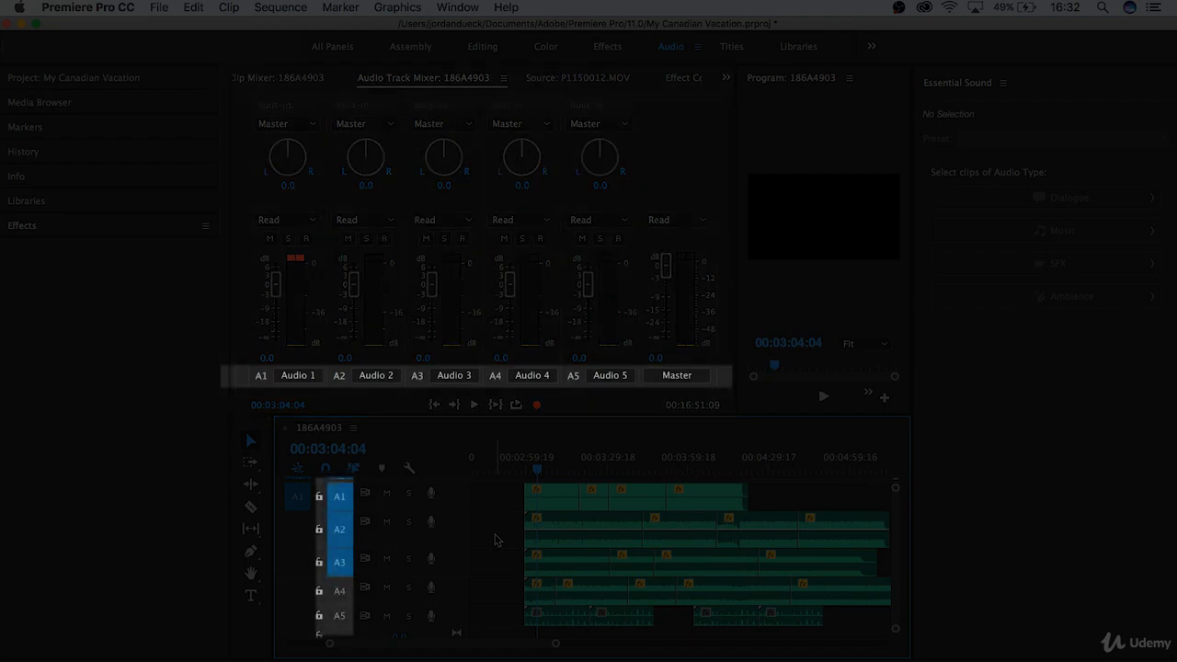
pyautogui.press('space')
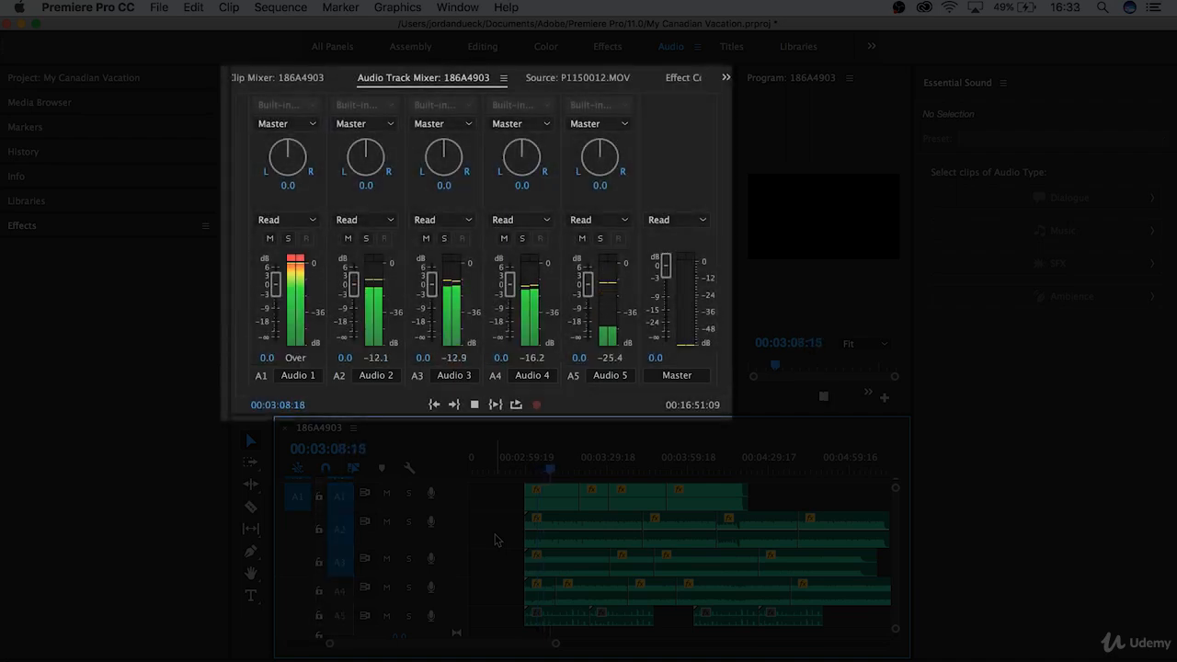
pyautogui.press('space')
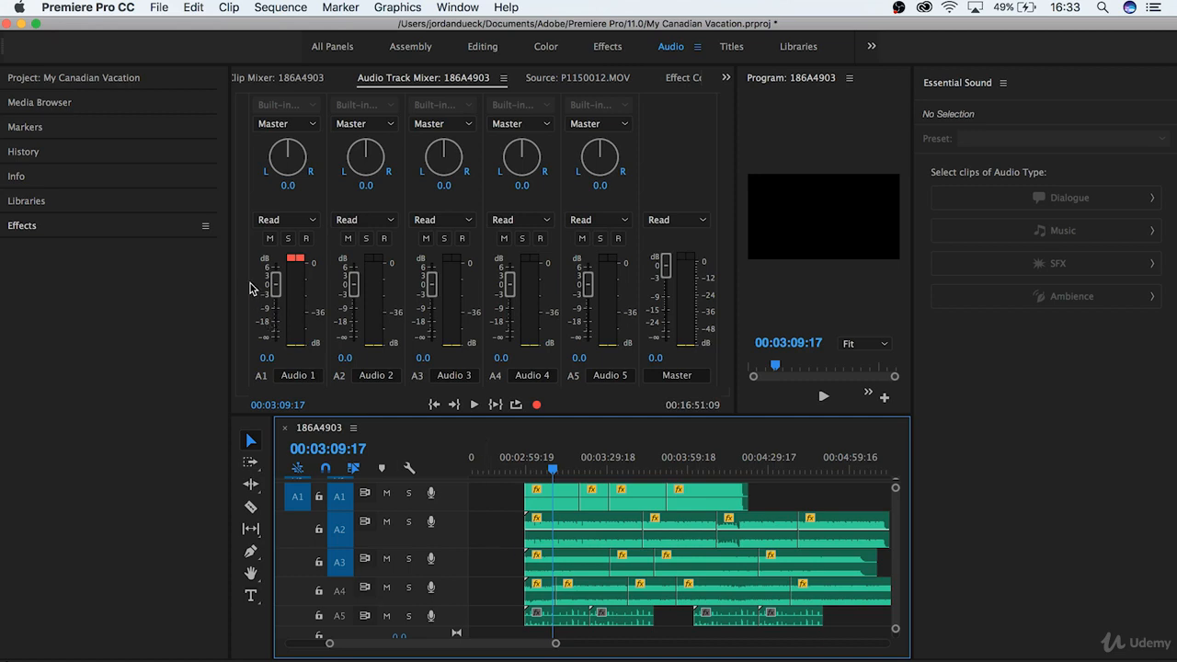
# - Replay the section and set the track mixer levels to -16.4 dB for Audio 1, 1.0 dB for Audio 2 and 5.7 dB for Audio 5
pyautogui.moveTo(275, 287); pyautogui.dragTo(280, 310)
pyautogui.moveTo(553, 473); pyautogui.dragTo(532, 473)
pyautogui.press('space')
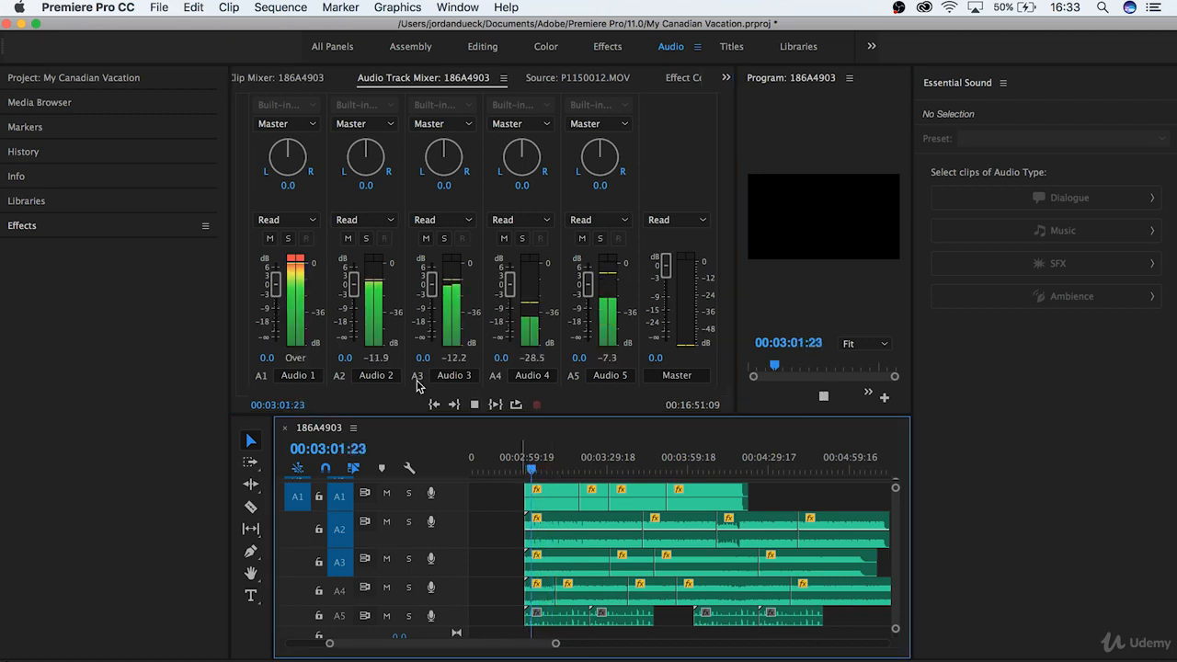
pyautogui.moveTo(275, 287); pyautogui.dragTo(274, 323)
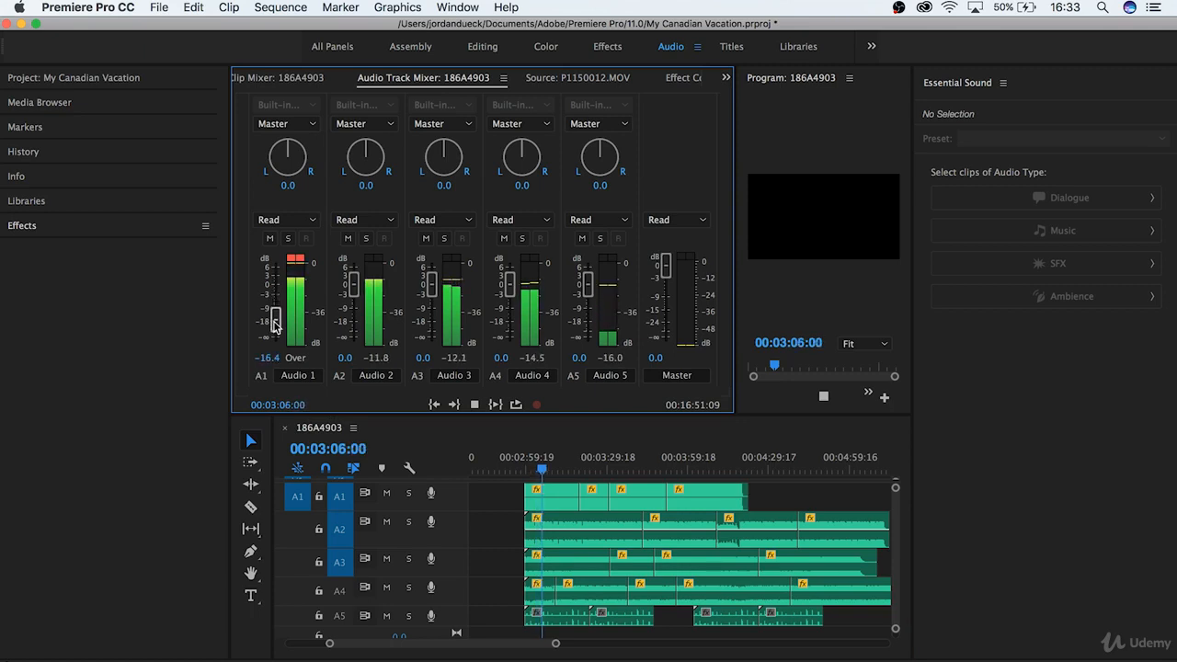
pyautogui.moveTo(354, 290); pyautogui.dragTo(354, 287)
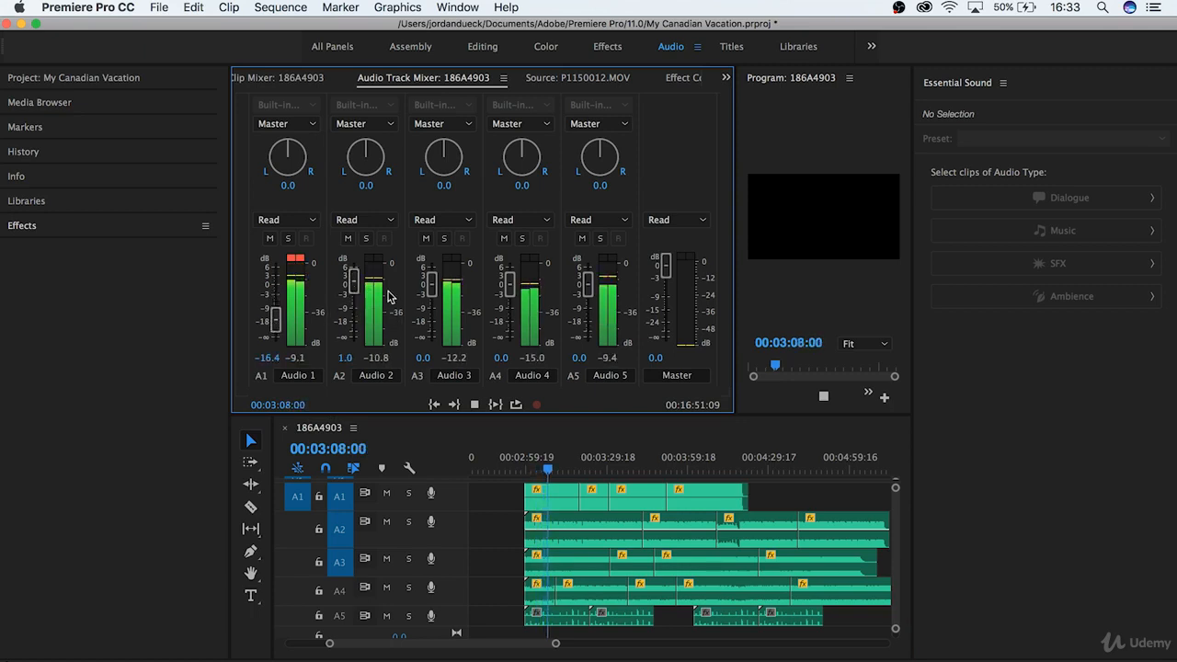
pyautogui.moveTo(588, 285); pyautogui.dragTo(591, 271)
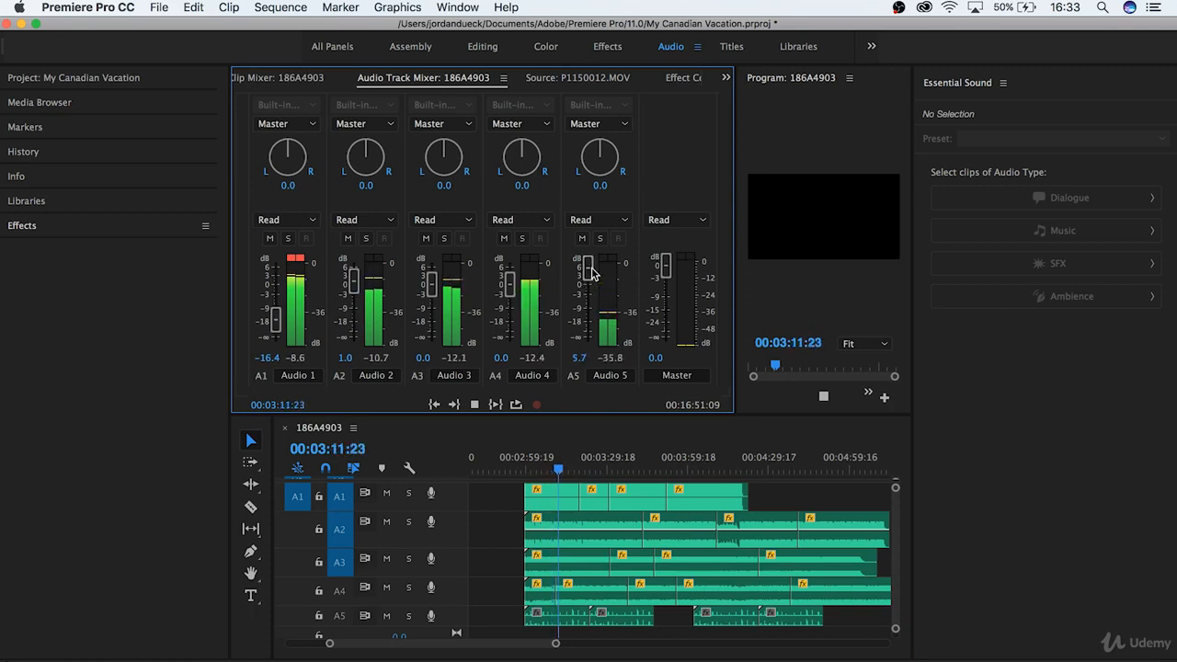